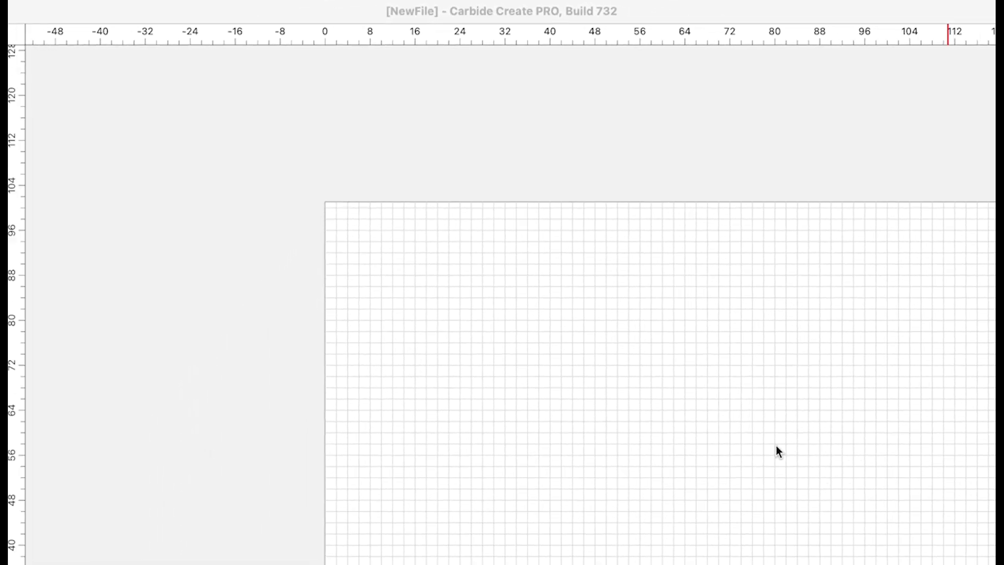
Draw a circle with an 8 mm radius in the lower part of the stock.
left_click(679, 289)
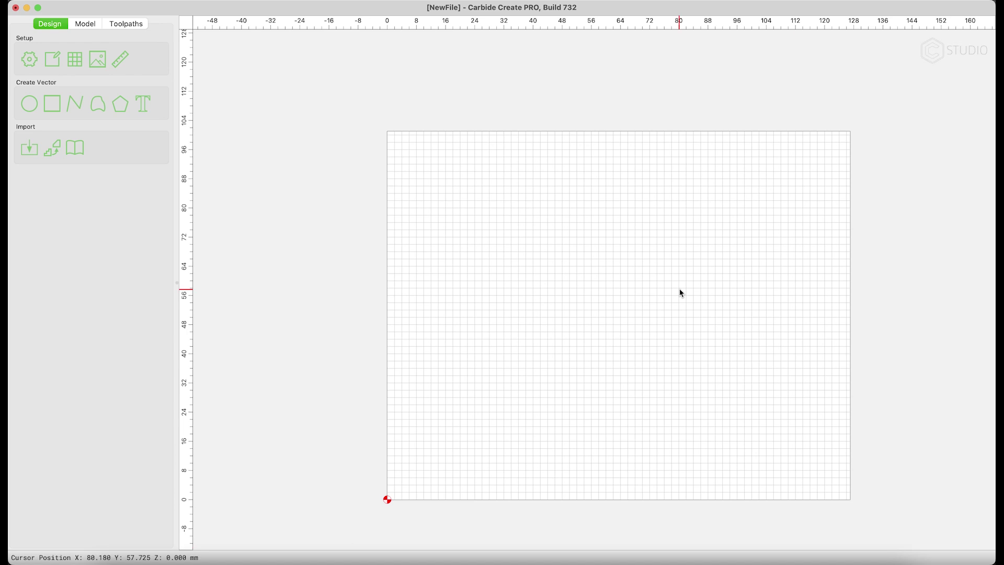
middle_click_drag(679, 290, 636, 272)
left_click(29, 103)
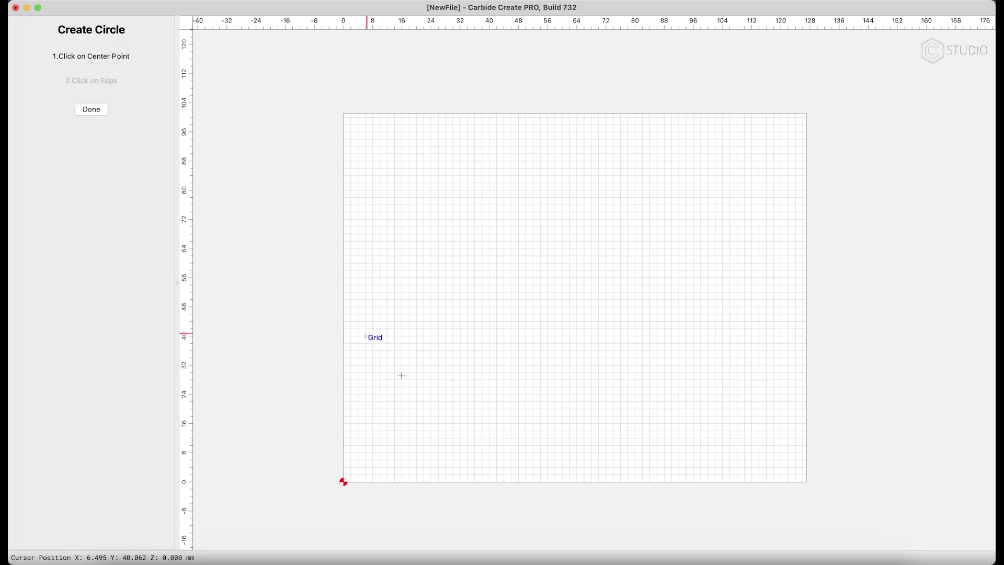
left_click(453, 408)
left_click(431, 387)
type("8")
key("Return")
Move the circle near the stock's lower-left corner, centred at about X 14, Y 14 mm, and paste a copy about 22 mm to its right.
left_click_drag(453, 409, 396, 430)
key("super+c")
key("super+v")
left_click_drag(477, 427, 471, 431)
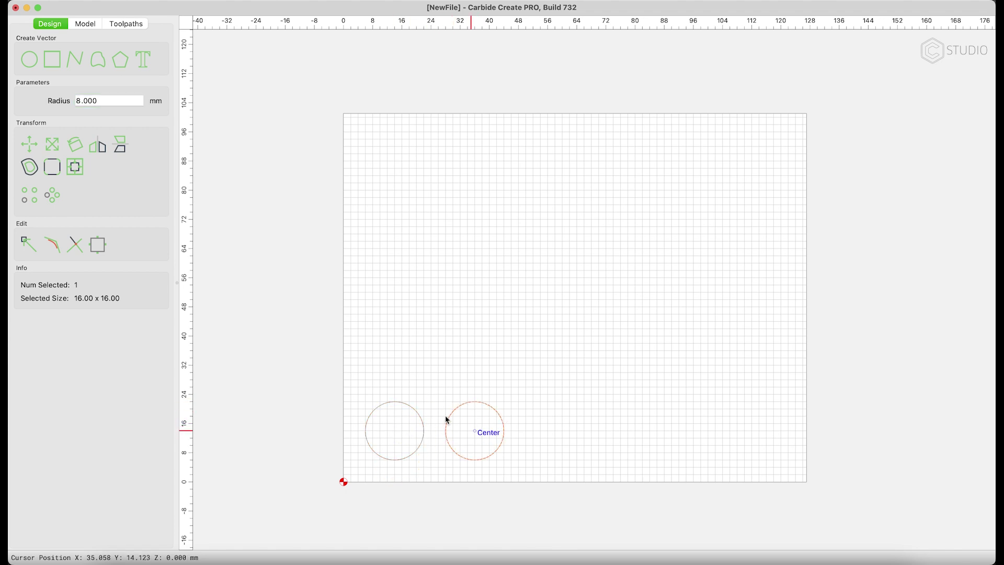
left_click(450, 365)
scroll(426, 441, "up", 5)
scroll(454, 299, "up", 3)
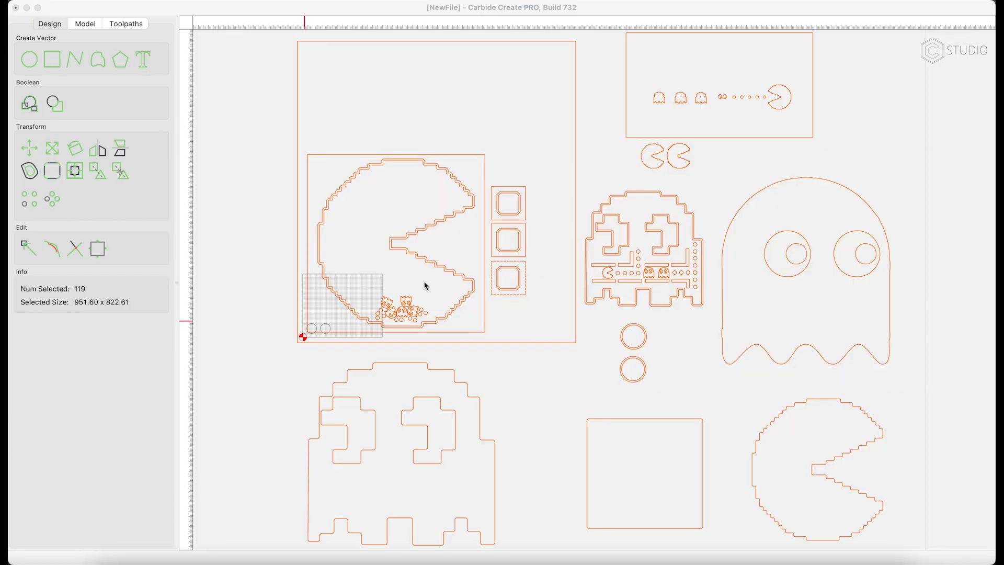
Copy the large pixel ghost with its two eyes from the artwork beside the stock and paste it over the circles.
left_click_drag(426, 239, 580, 231)
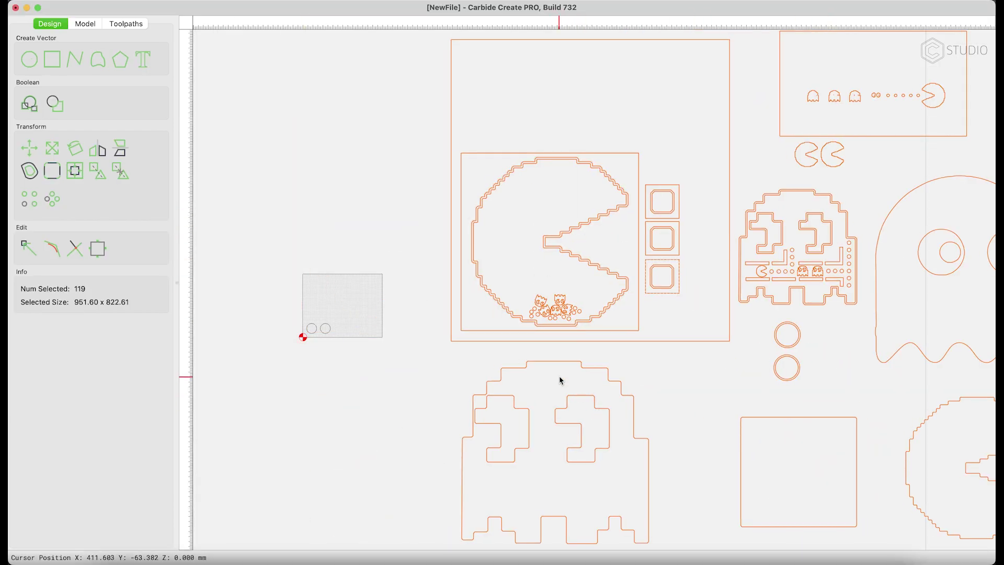
left_click(456, 366)
scroll(454, 361, "down", 3)
left_click_drag(444, 345, 596, 502)
key("super+v")
Scale the pasted ghost down to about 9.88 × 9.65 mm and place it inside the left circle.
left_click(54, 152)
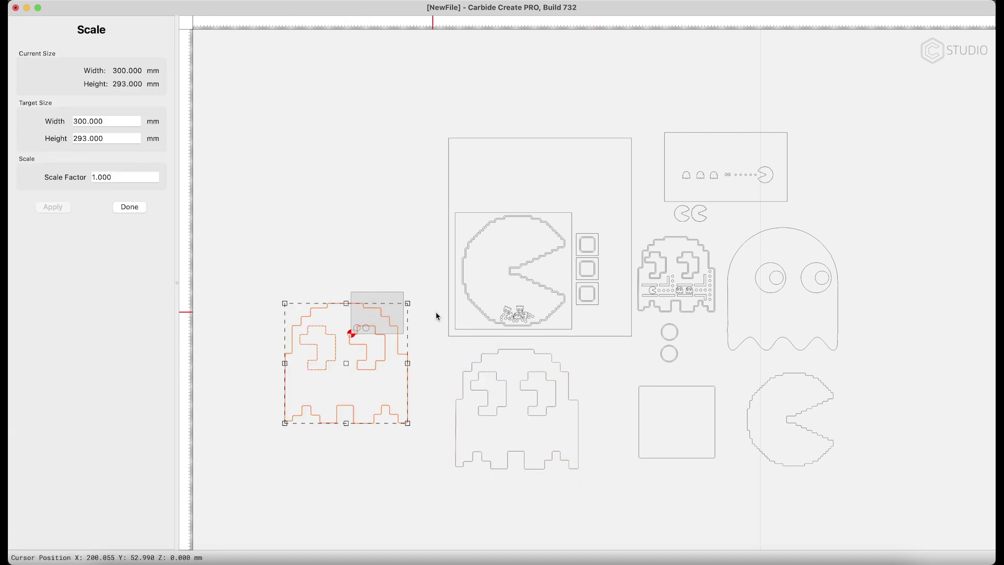
left_click_drag(407, 303, 372, 329)
scroll(372, 330, "up", 6)
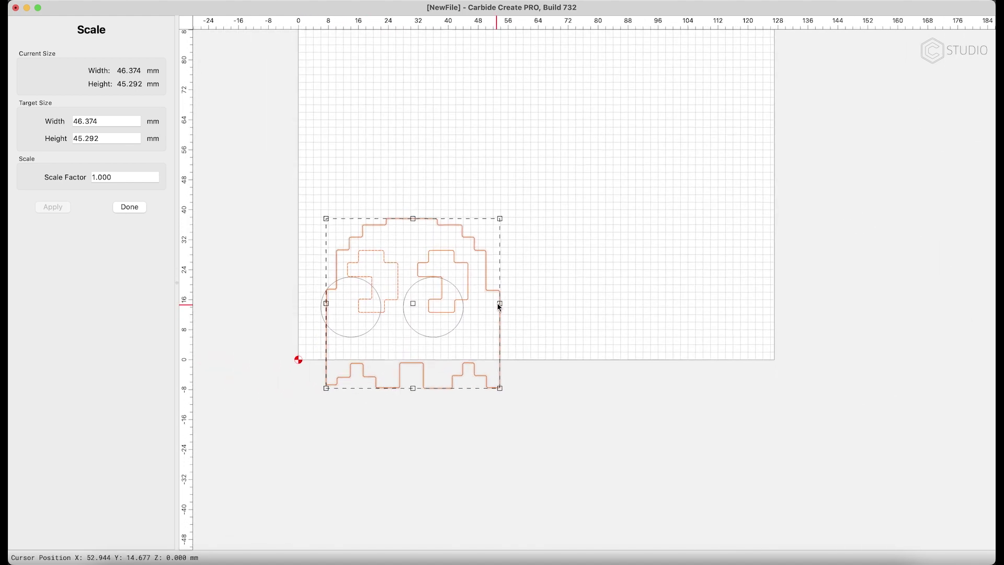
left_click_drag(500, 218, 361, 313)
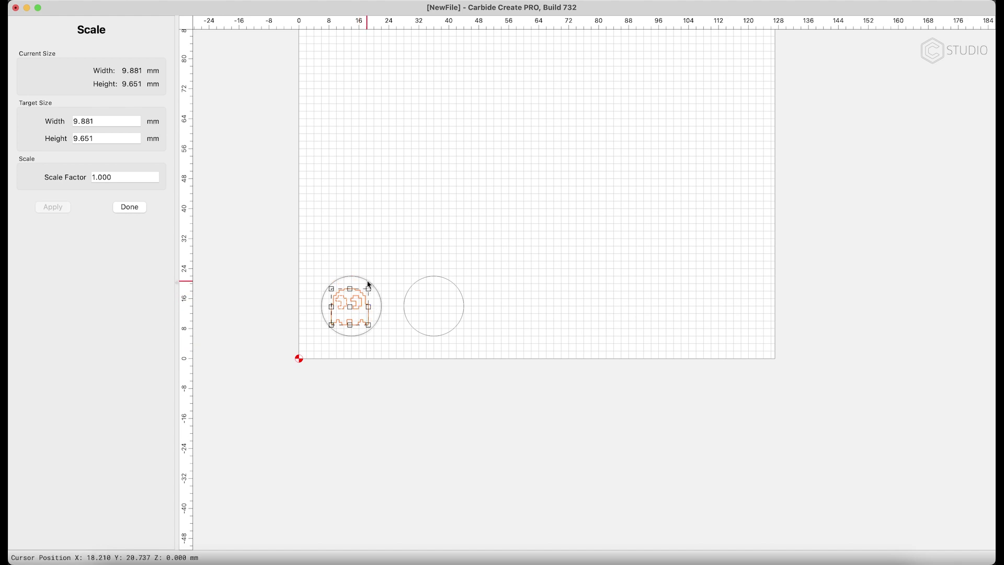
left_click(129, 207)
Center the ghost group inside the left circle by aligning the two.
left_click(348, 280, "shift")
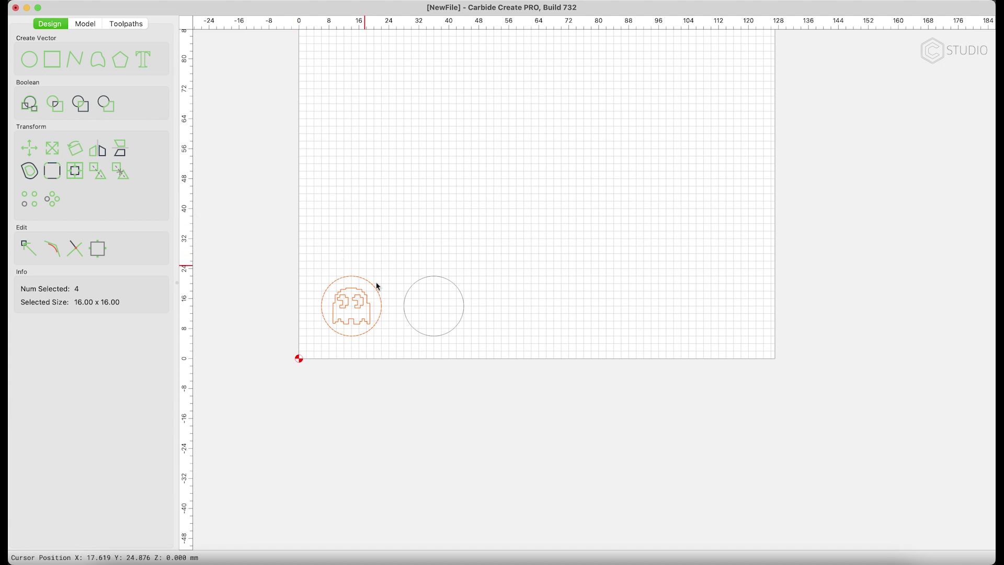
left_click(382, 289)
left_click(354, 300)
scroll(354, 300, "up", 9)
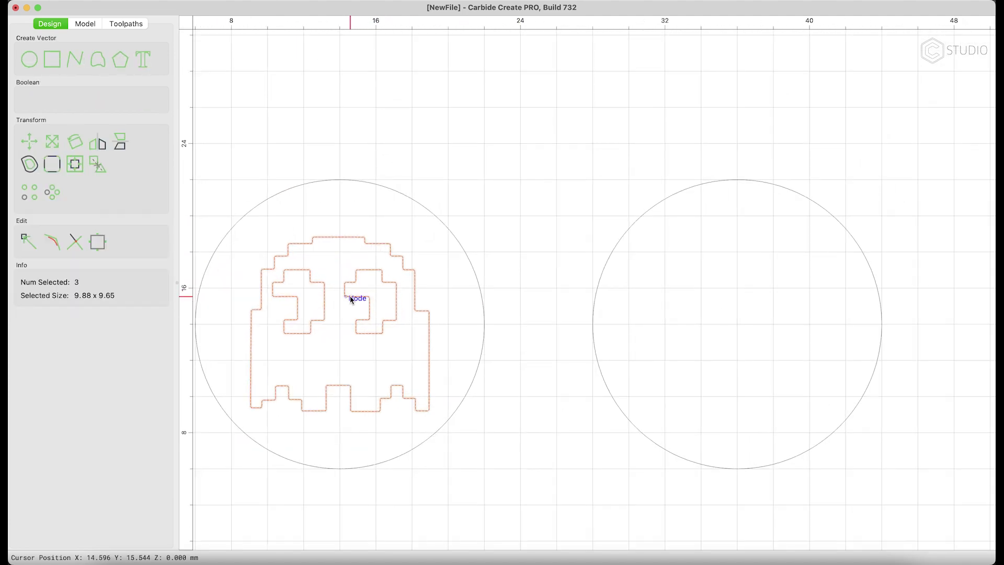
scroll(347, 294, "up", 5)
scroll(480, 203, "down", 5)
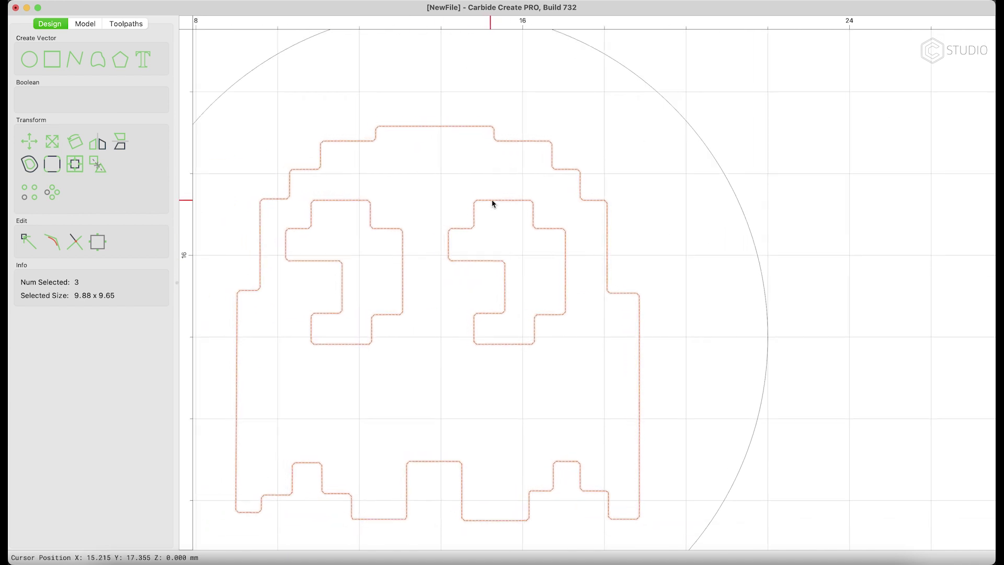
scroll(492, 201, "down", 1)
left_click(576, 143, "shift")
left_click(74, 171)
left_click(34, 73)
left_click(730, 148)
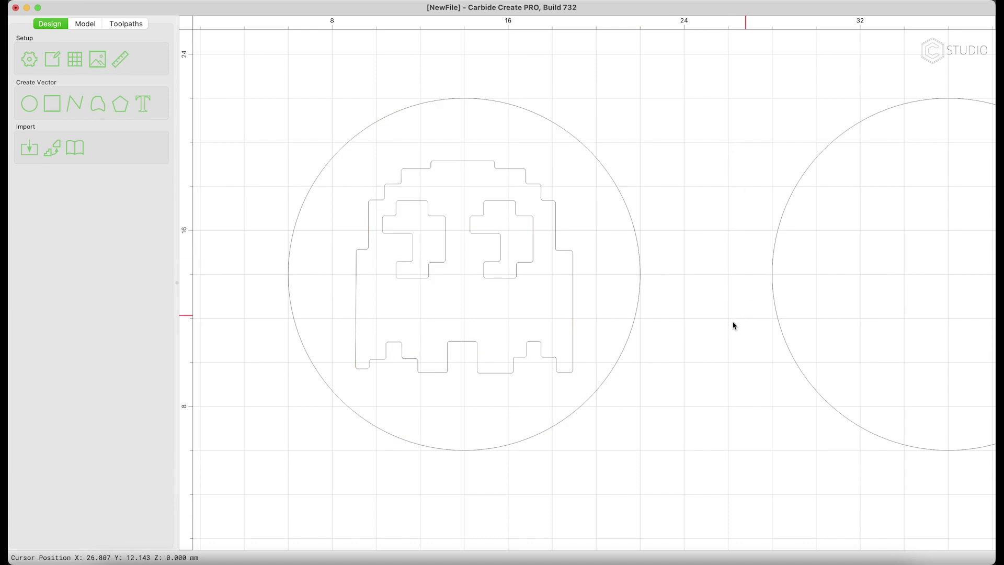
Duplicate the ghost and place the copy, mirrored horizontally, inside the right circle.
scroll(563, 321, "down", 5)
scroll(564, 322, "up", 5)
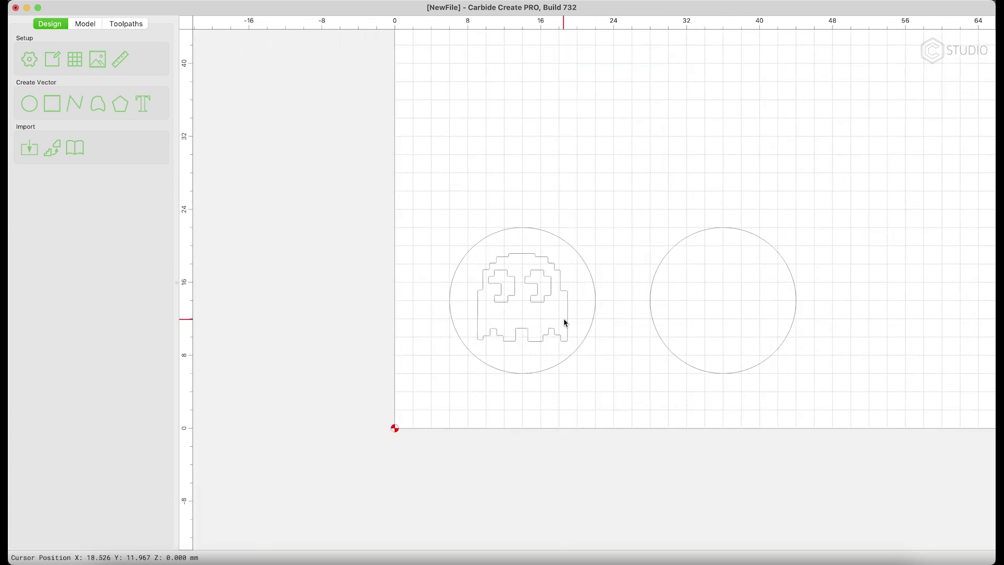
left_click(535, 277)
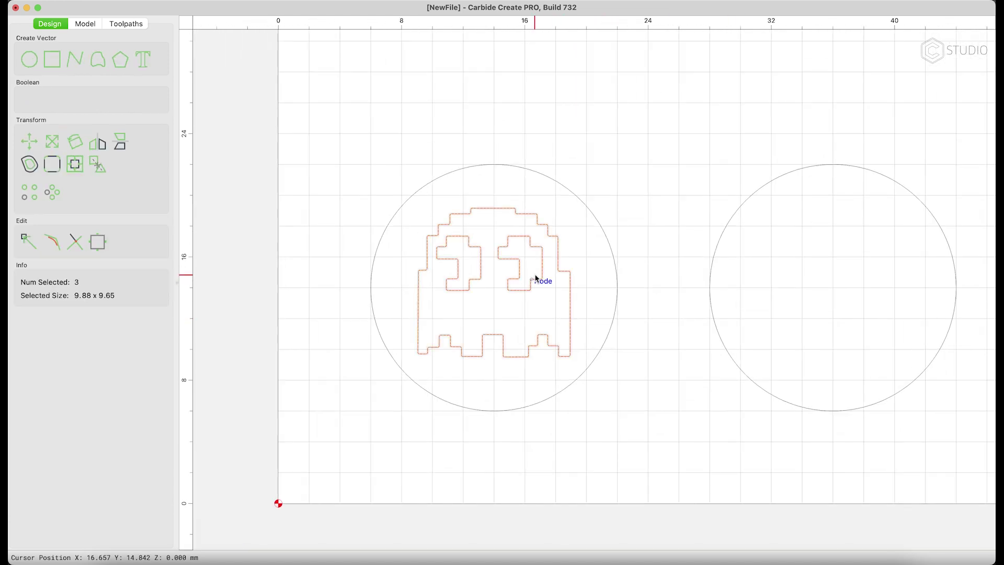
key("super+d")
left_click_drag(517, 194, 858, 217)
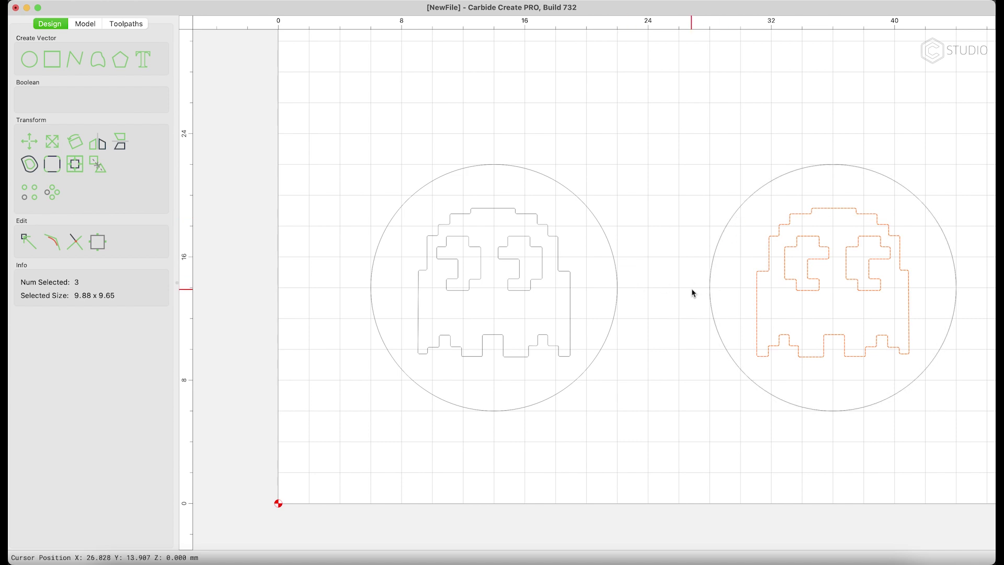
Align the left and right circles with each other.
left_click(709, 288)
left_click(619, 289, "shift")
left_click(73, 171)
left_click(85, 74)
left_click(644, 196)
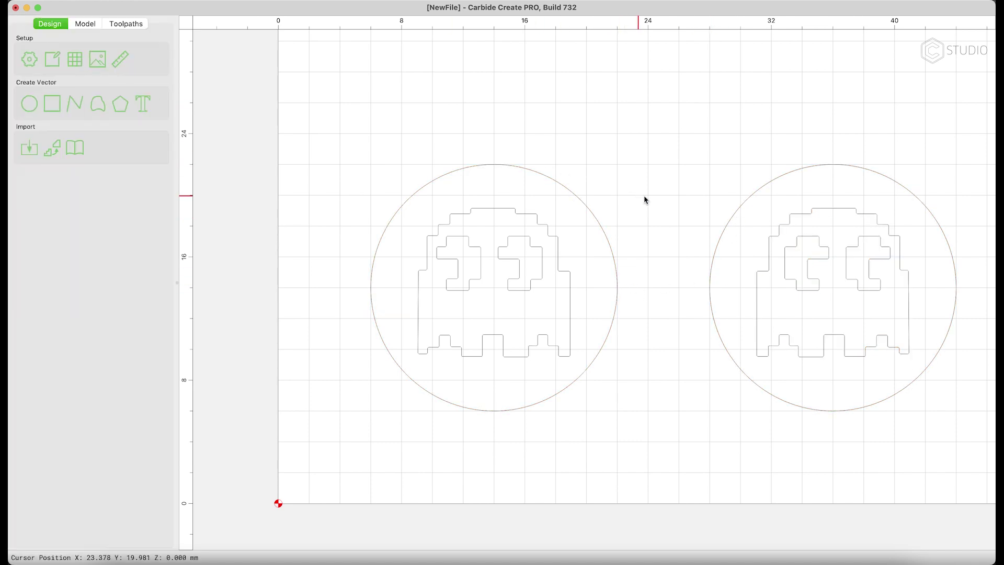
Center the mirrored ghost inside the right circle by aligning the two.
left_click(757, 320)
left_click(714, 311, "shift")
left_click(75, 172)
left_click(55, 73)
left_click(701, 164)
scroll(666, 211, "down", 5)
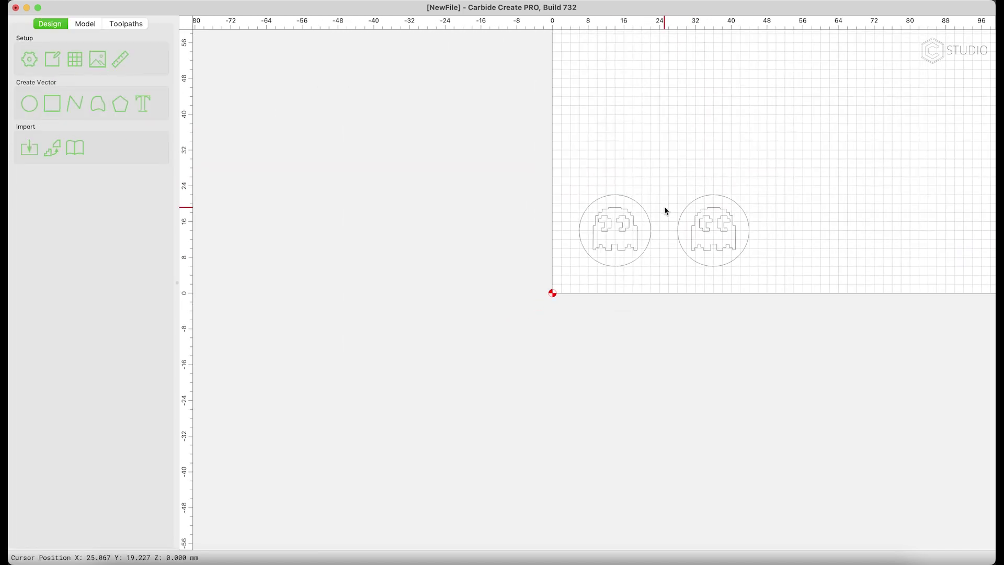
Mirror the right ghost horizontally so that it looks the same way as the left ghost.
left_click(723, 225)
left_click(93, 168)
left_click(636, 135)
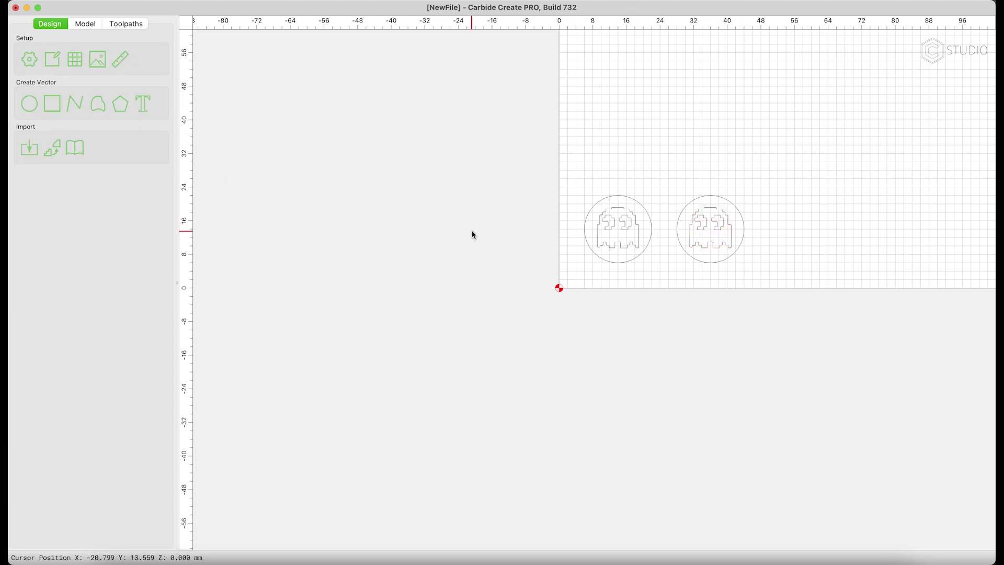
Delete the existing toolpath groups Facing Only, Pocket Faces, Details and Cutouts.
left_click(125, 23)
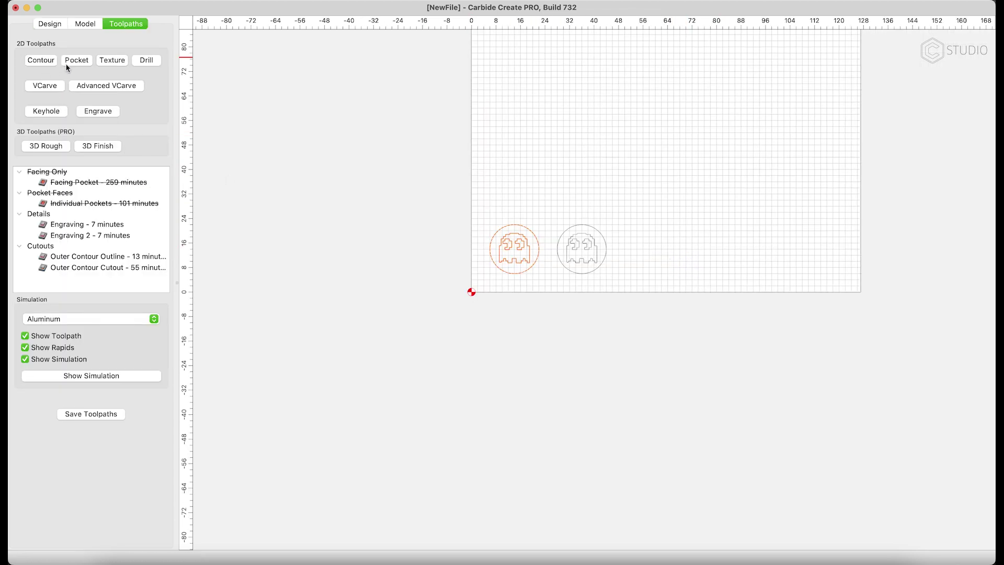
right_click(21, 175)
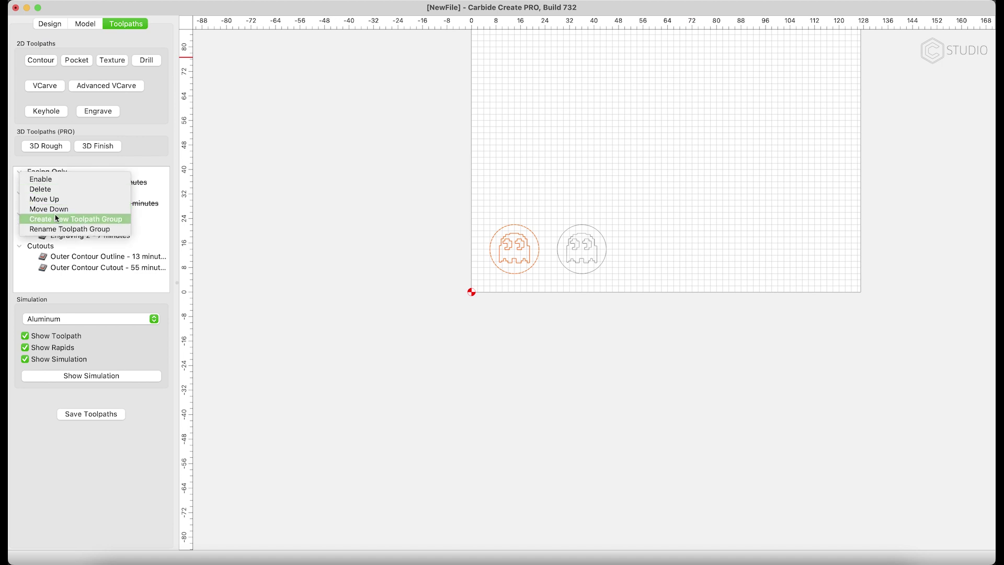
left_click(53, 191)
right_click(48, 171)
left_click(52, 186)
right_click(40, 170)
left_click(55, 185)
right_click(48, 174)
left_click(56, 186)
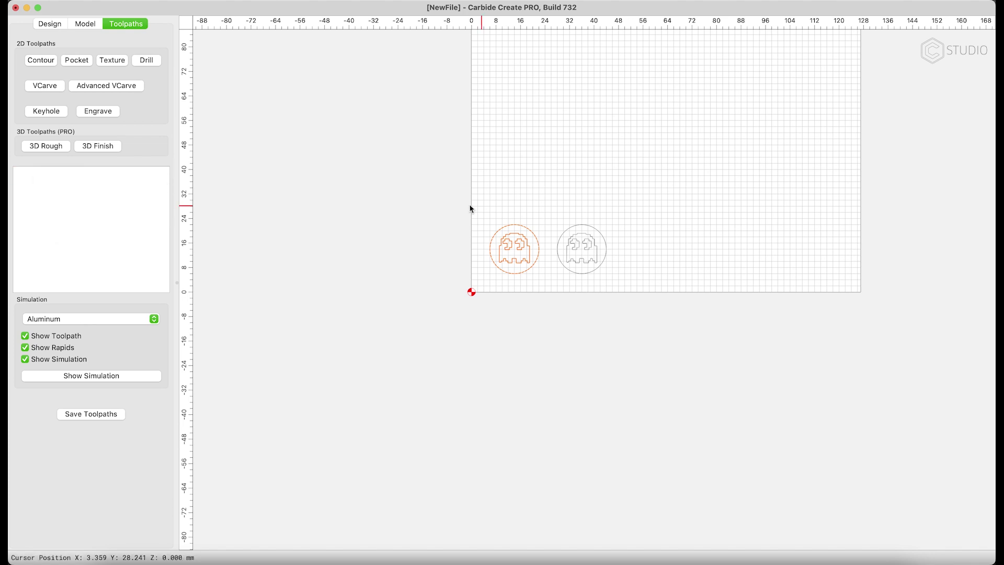
Start a pocket toolpath for the left circle and ghost using the #122 End Mill (1/32") from the Carbide 3D-Nomad 3-Aluminum library.
left_click(70, 64)
left_click(436, 291)
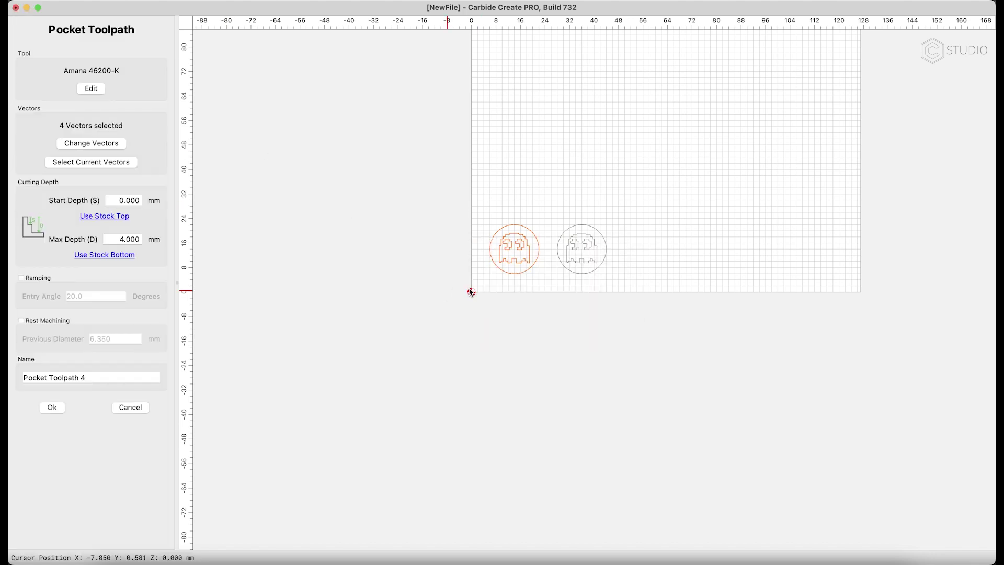
left_click(91, 89)
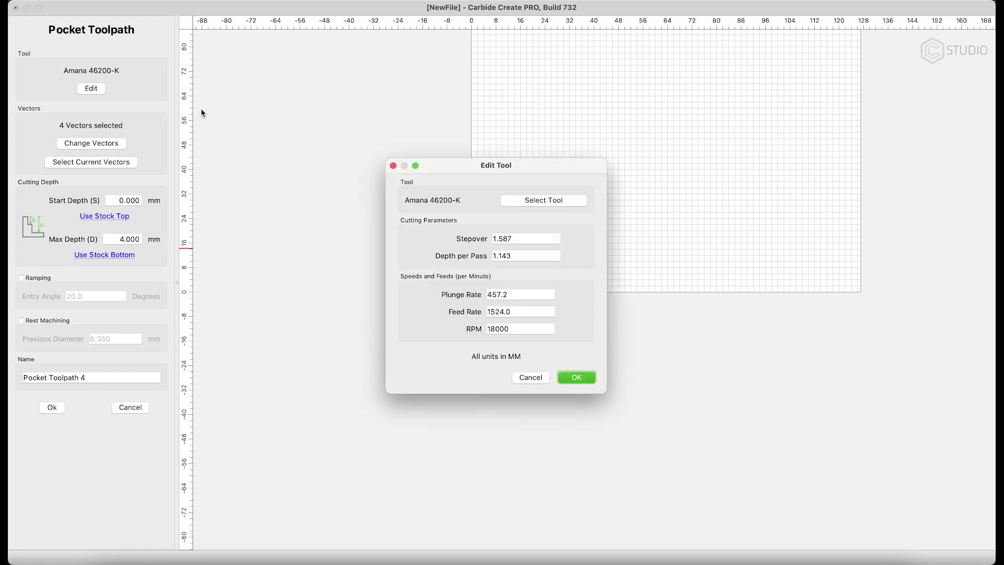
left_click(525, 201)
scroll(353, 308, "down", 3)
scroll(274, 214, "up", 3)
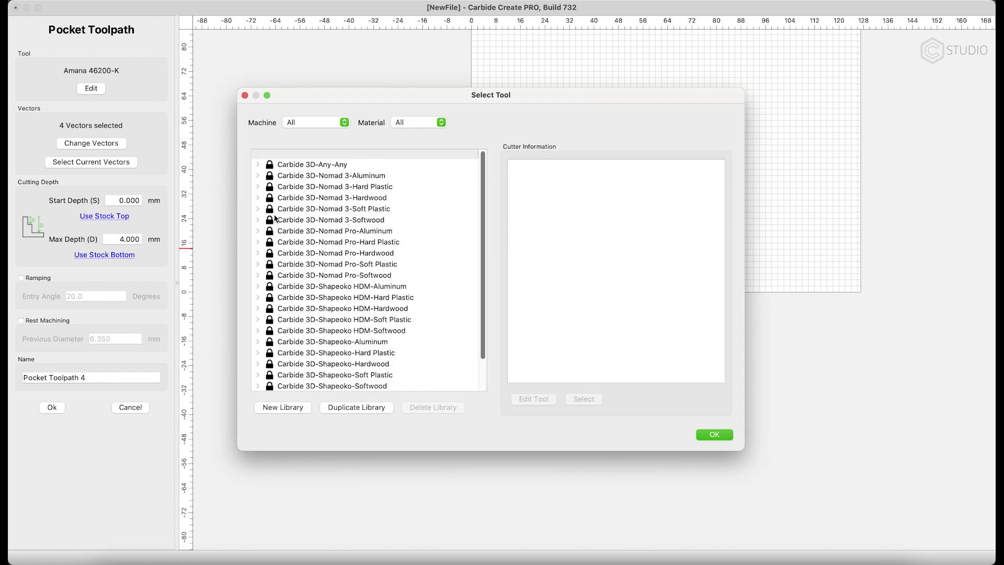
left_click(266, 177)
left_click(258, 176)
left_click(269, 187)
left_click(330, 236)
left_click(712, 435)
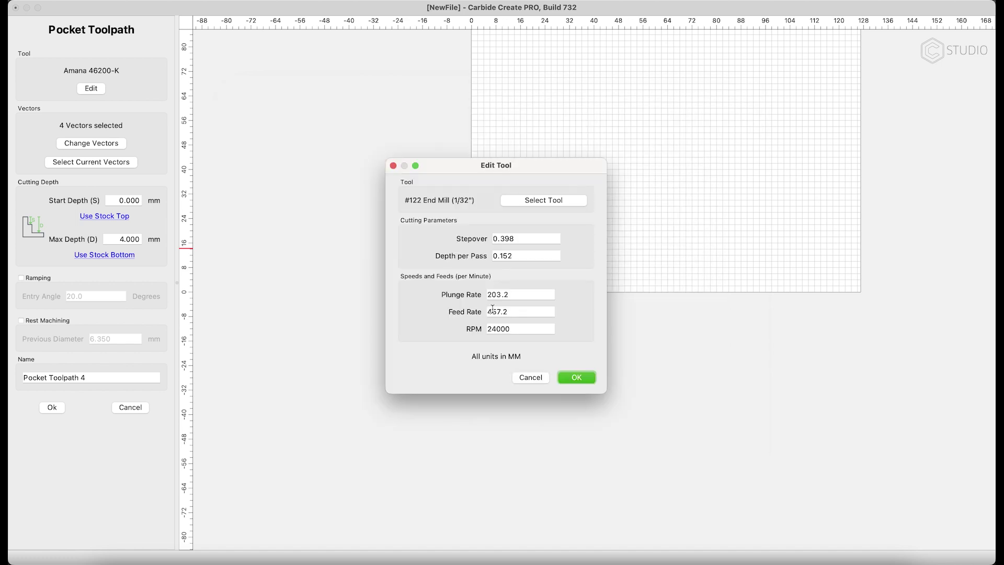
Set the tool's feed rate to 250, plunge rate to 150 and depth per pass to 0.13 mm.
left_click_drag(467, 170, 326, 89)
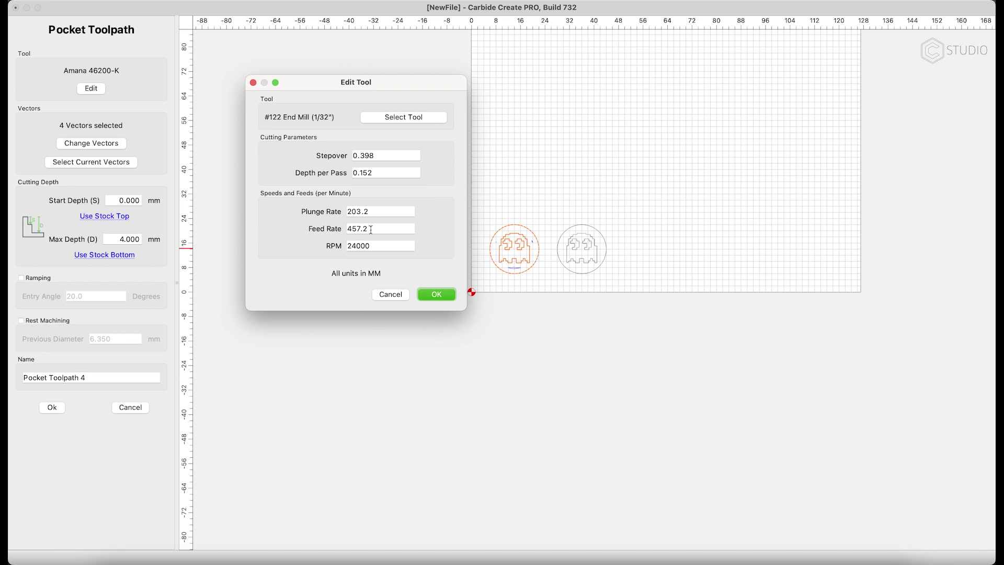
left_click_drag(372, 229, 333, 214)
type("2")
type("50")
type("150")
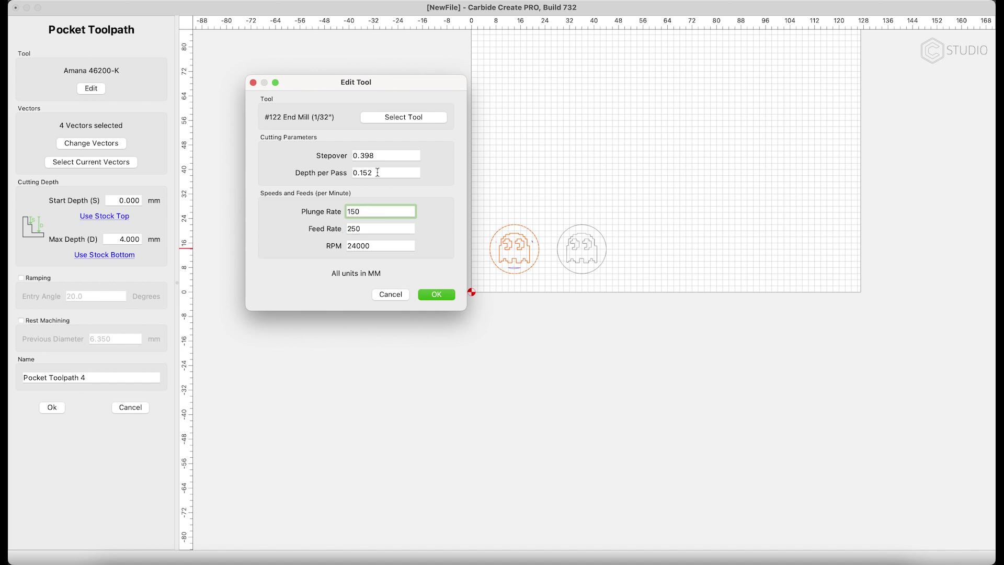
left_click_drag(378, 172, 362, 172)
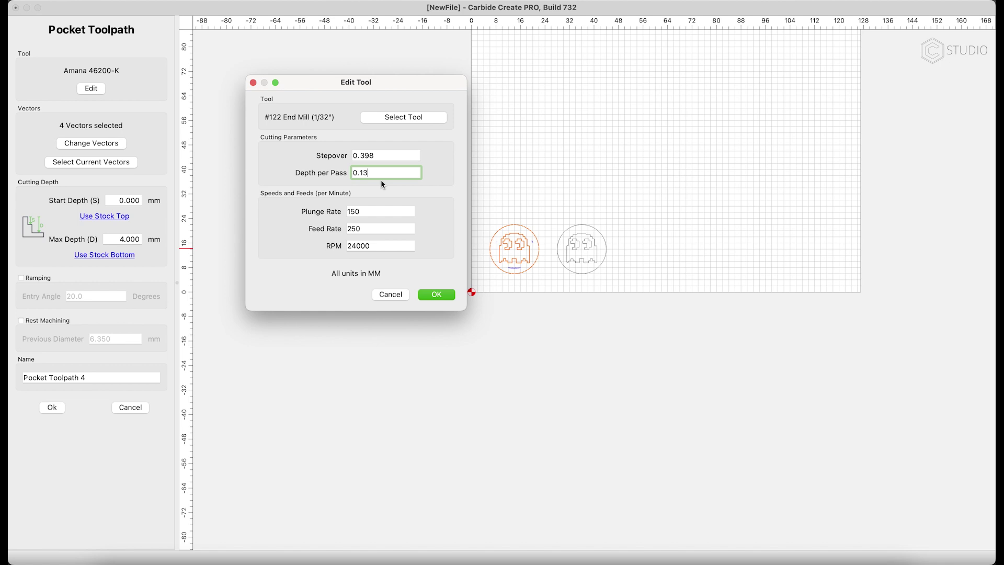
left_click(438, 295)
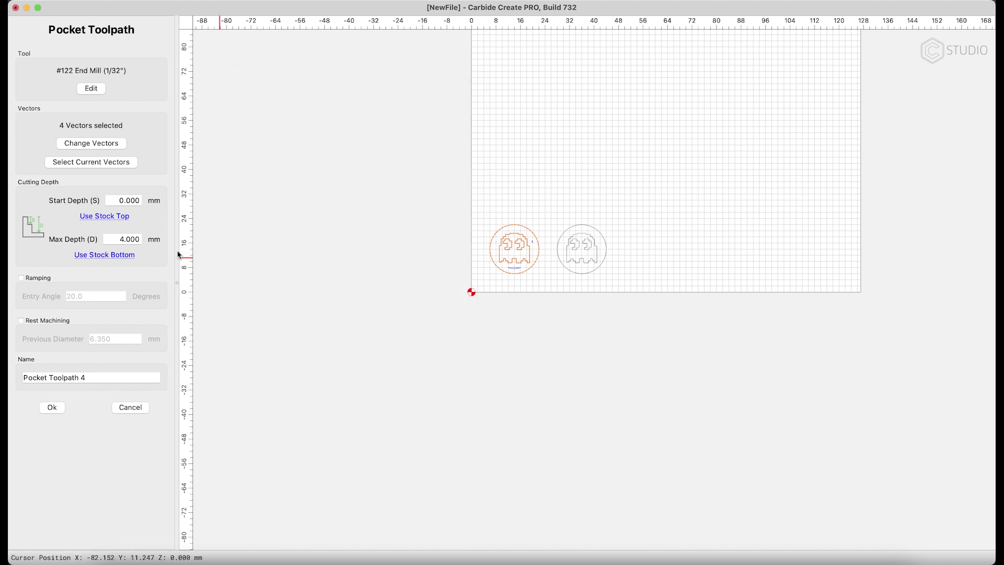
Set the pocket's max depth to 1.57 mm with ramping at a 5-degree entry angle, and name the toolpath "Pockets around Ghosts".
left_click(117, 241)
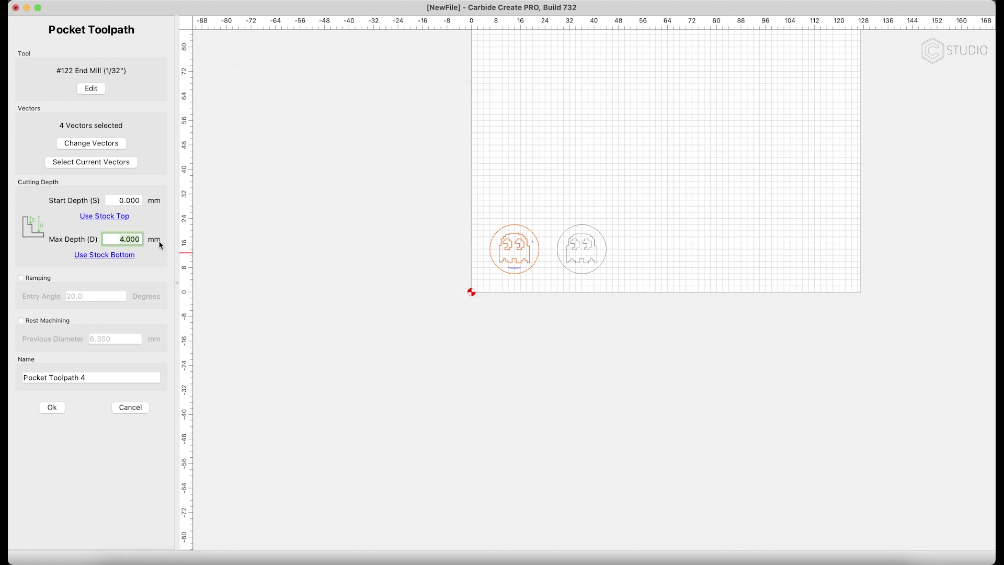
type("1.57")
left_click(22, 278)
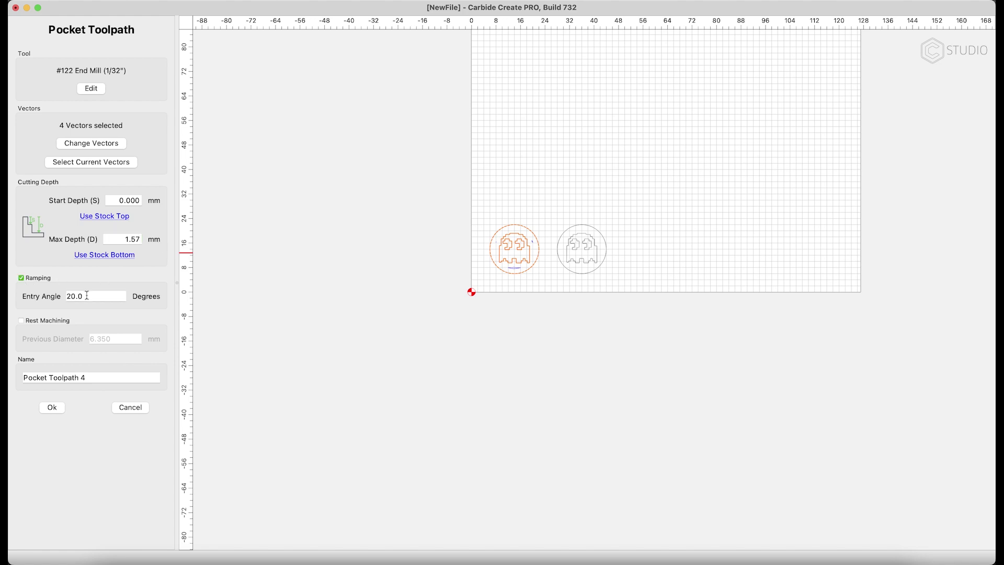
left_click(66, 297)
left_click(76, 319)
left_click_drag(100, 376, 14, 374)
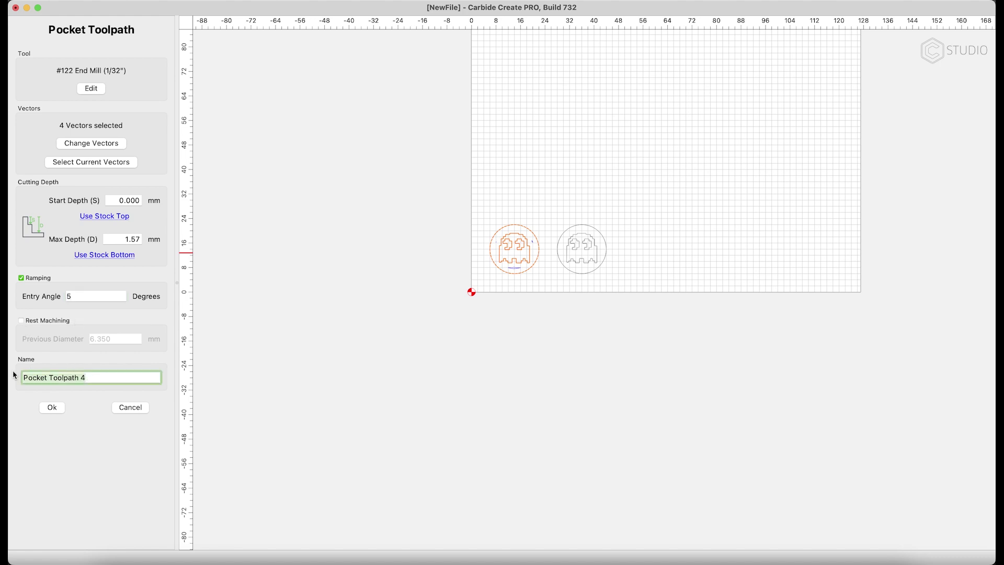
type("Poc")
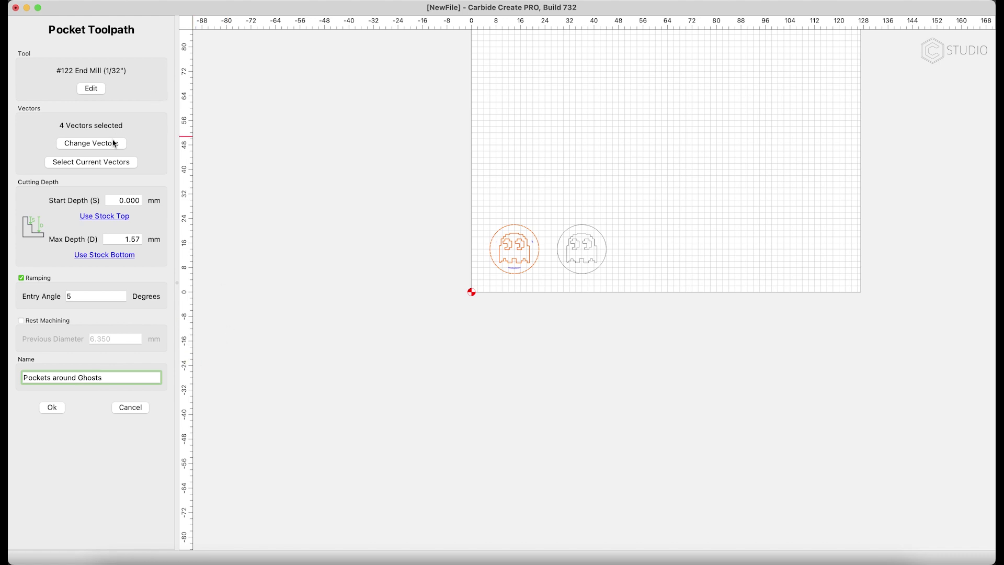
Switch the pocket's tool to the #112 End Mill (1/16") from the Carbide 3D-Nomad 3-Aluminum library and accept the toolpath.
left_click(91, 88)
left_click(534, 203)
scroll(341, 316, "down", 3)
scroll(291, 287, "up", 3)
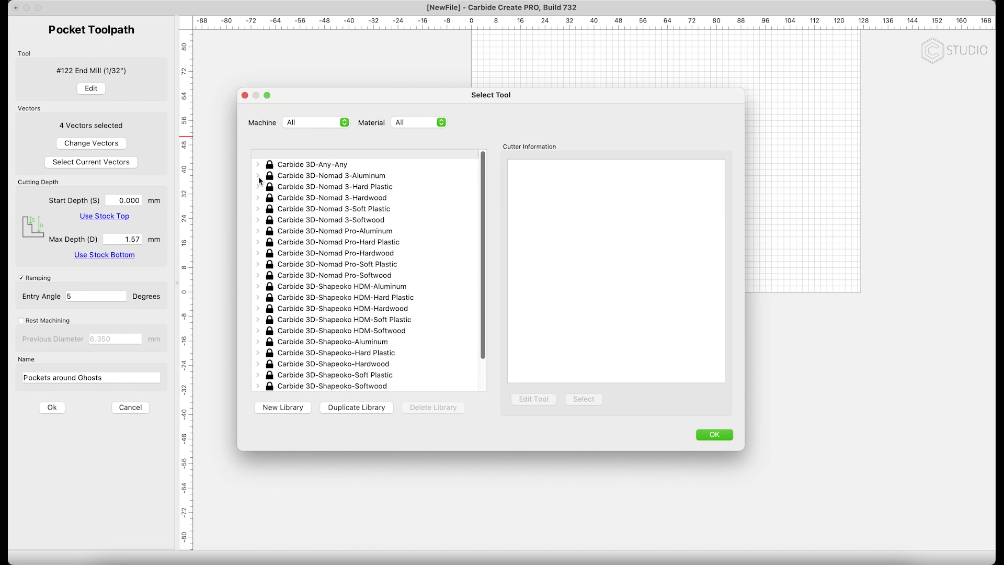
left_click(258, 176)
left_click(269, 187)
left_click(323, 216)
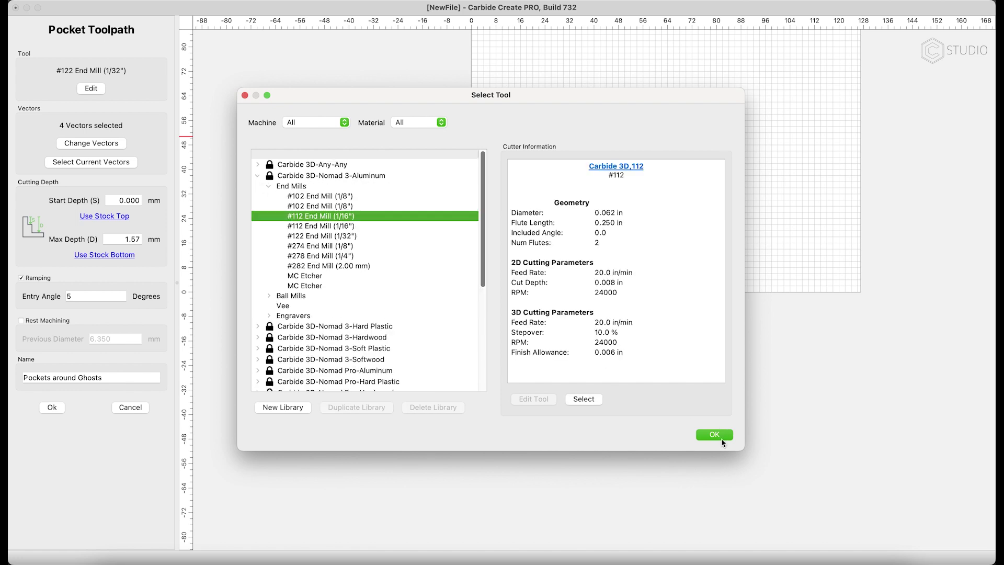
left_click(714, 435)
left_click(574, 378)
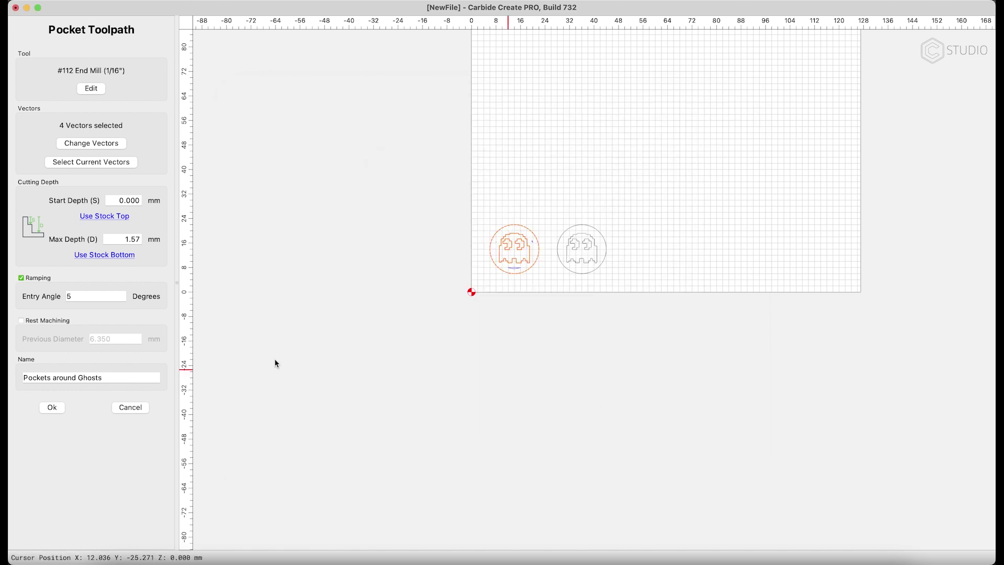
left_click(52, 407)
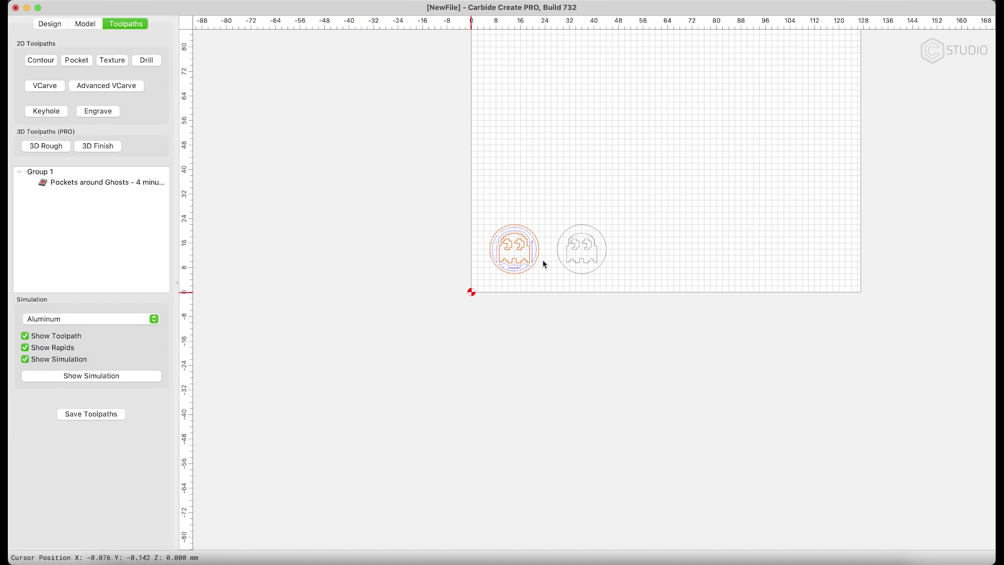
Offset both circles outward by 0.75 mm.
scroll(549, 230, "up", 10)
left_click(47, 24)
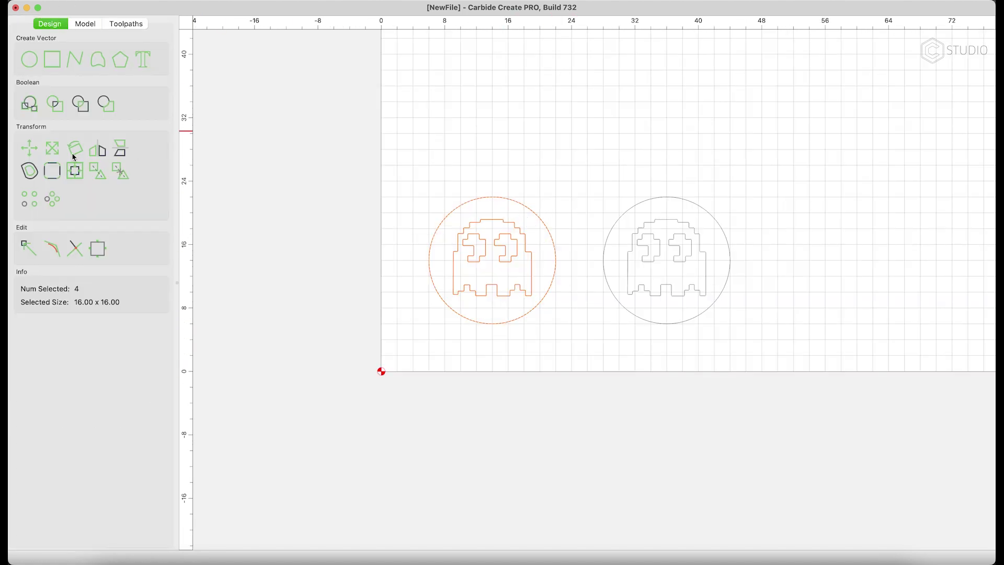
left_click(510, 191)
left_click(511, 198)
left_click(634, 206, "shift")
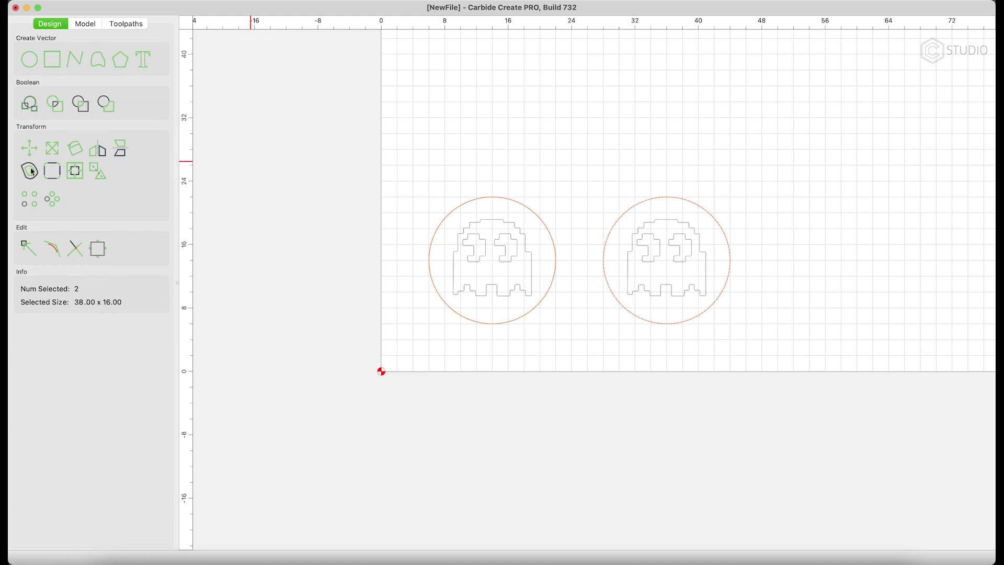
left_click(30, 171)
type(".75")
left_click(114, 89)
left_click(107, 80)
left_click(53, 135)
Change the vectors of the "Pockets around Ghosts" toolpath to both ghosts and the two outer offset circles.
left_click(107, 25)
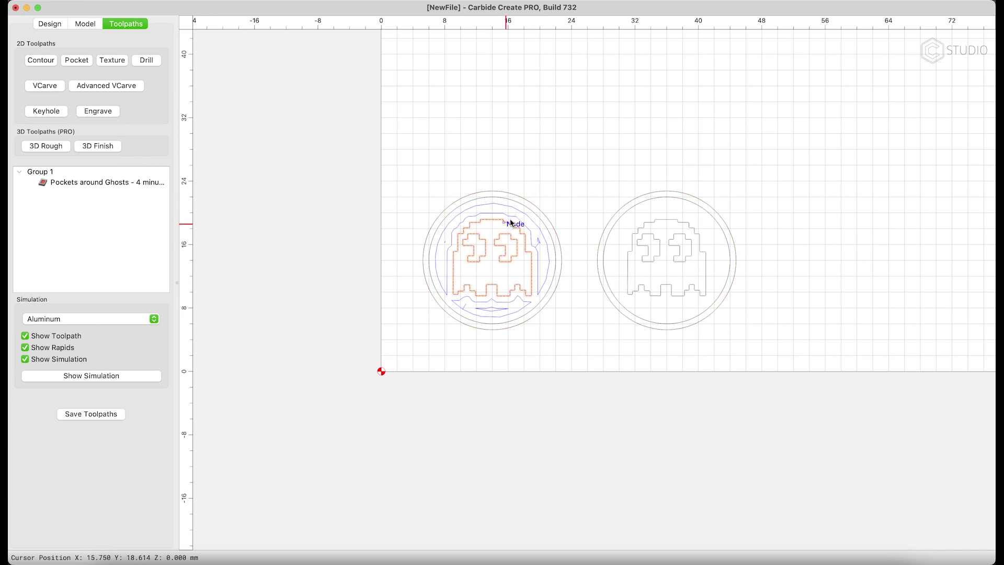
double_click(73, 182)
left_click(84, 145)
left_click(586, 293)
left_click(615, 212, "shift")
left_click(647, 227, "shift")
left_click(91, 143)
left_click(439, 293)
left_click(52, 407)
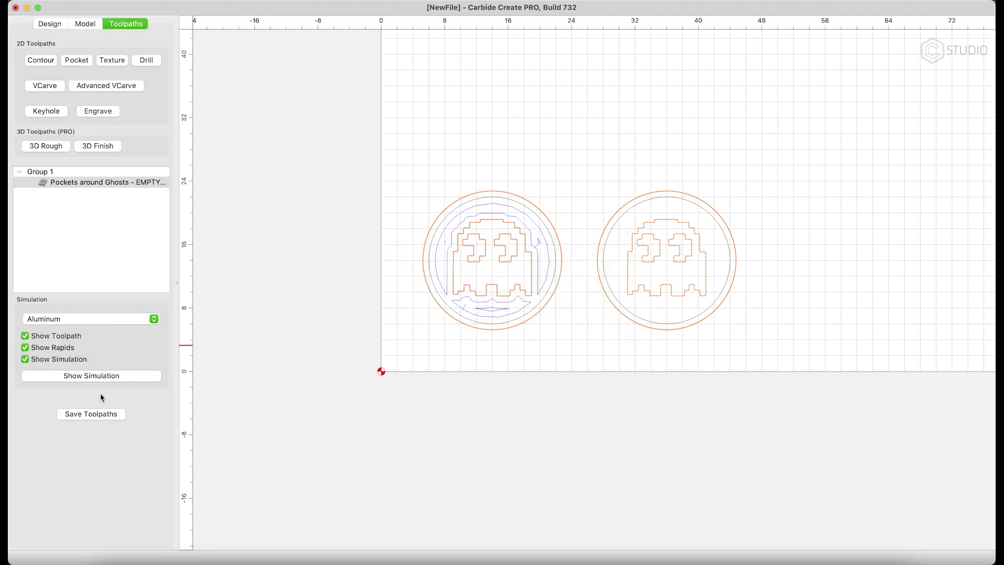
left_click(366, 197)
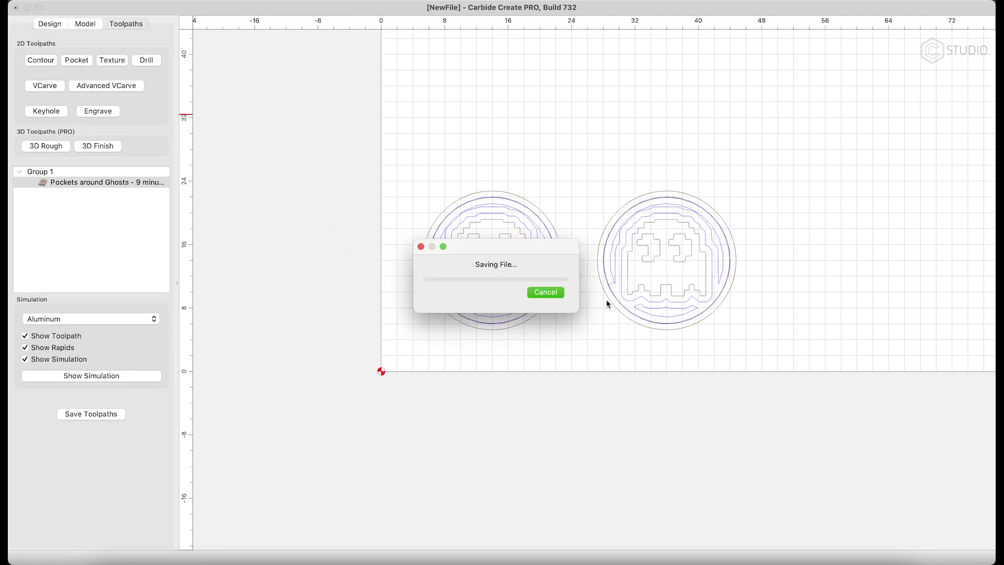
Duplicate the "Pockets around Ghosts" toolpath and name the copy "REST Pockets 4 Ghosts".
scroll(517, 225, "up", 5)
right_click(102, 183)
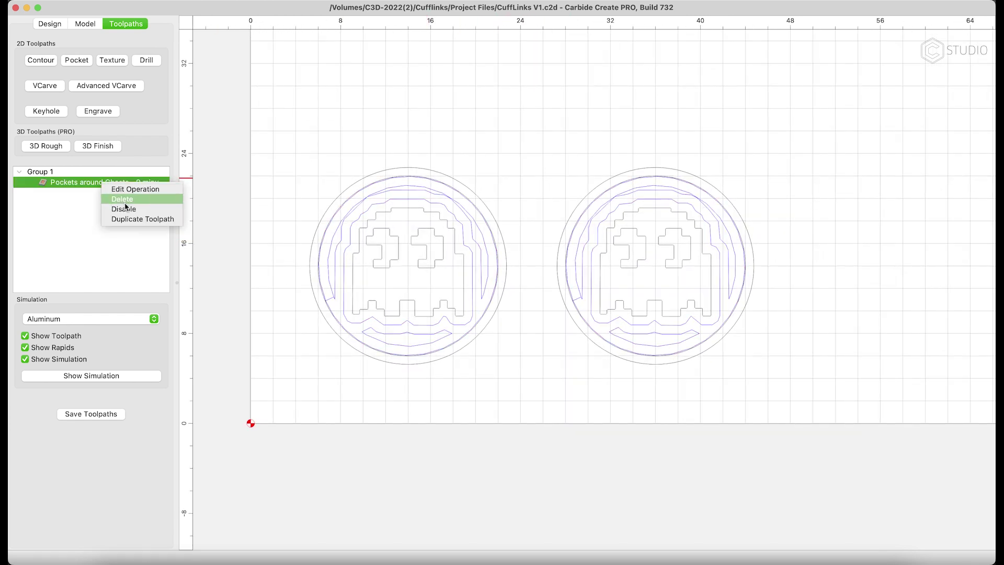
left_click(137, 220)
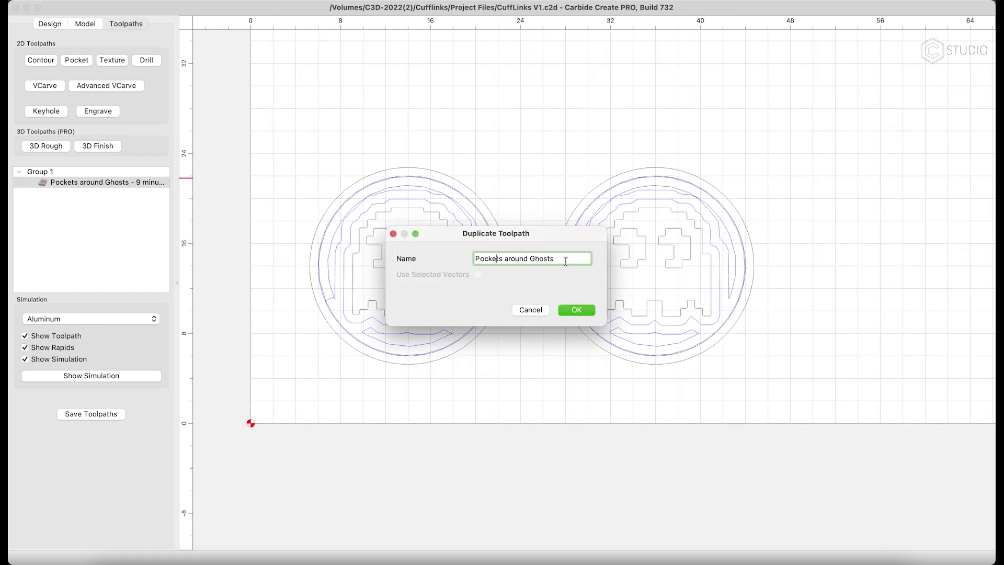
left_click(475, 258)
type("REST")
double_click(536, 258)
type("4")
left_click(576, 310)
Enable rest machining for "REST Pockets 4 Ghosts" with a previous tool diameter of .063in.
double_click(99, 192)
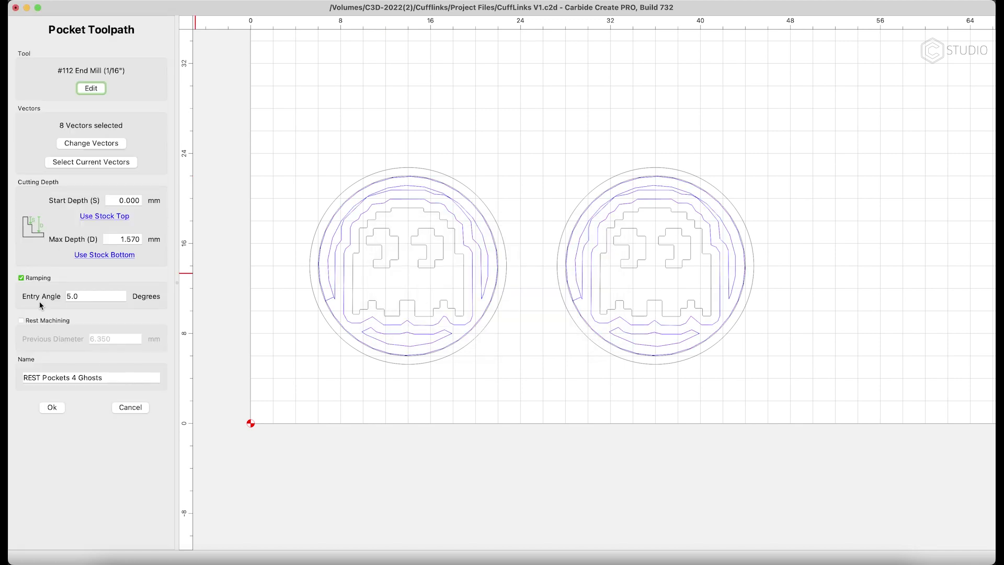
left_click(23, 320)
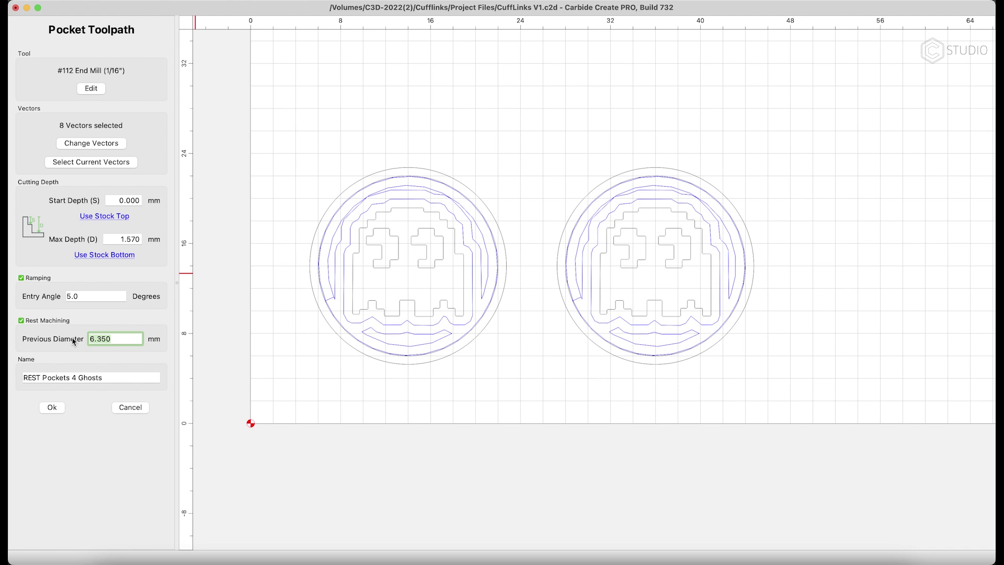
type(".063in")
key("Return")
Choose the #122 End Mill (1/32") from the Carbide 3D-Nomad 3-Aluminum library for the rest pocket.
left_click(91, 88)
left_click(540, 201)
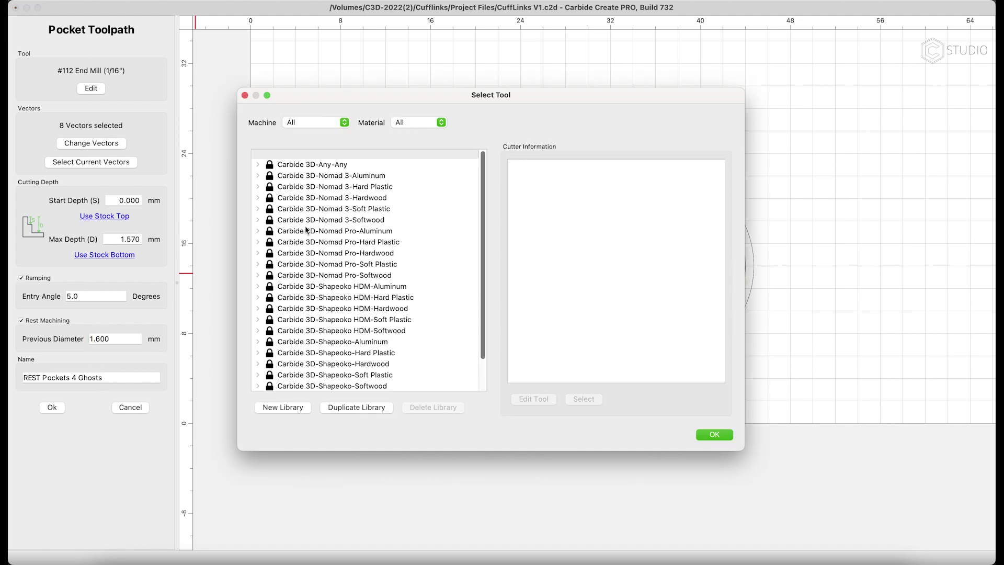
left_click(258, 176)
left_click(335, 236)
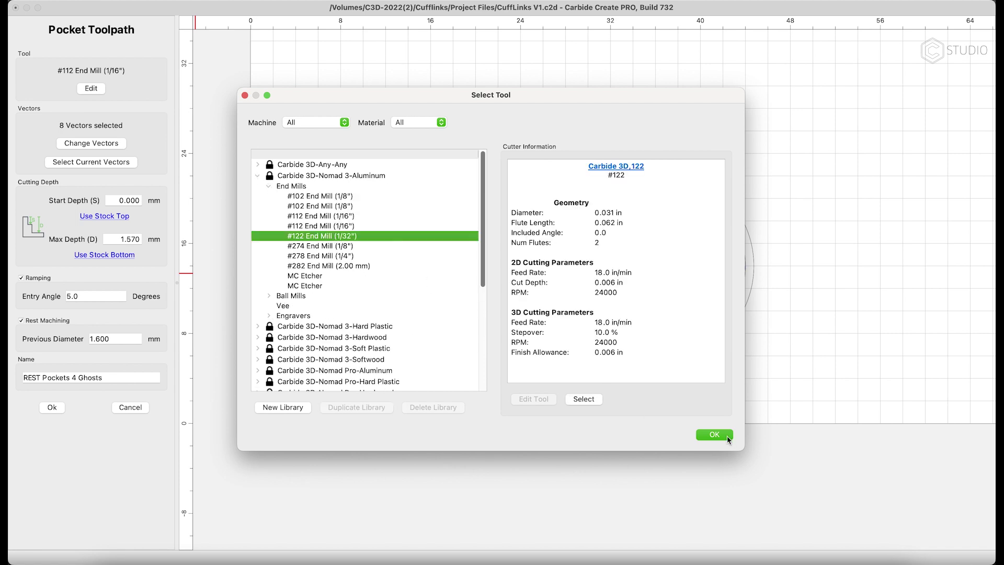
left_click(714, 435)
Set the rest pocket tool's feed rate to 300 and plunge rate to 100, and accept the toolpath.
left_click_drag(521, 312, 467, 307)
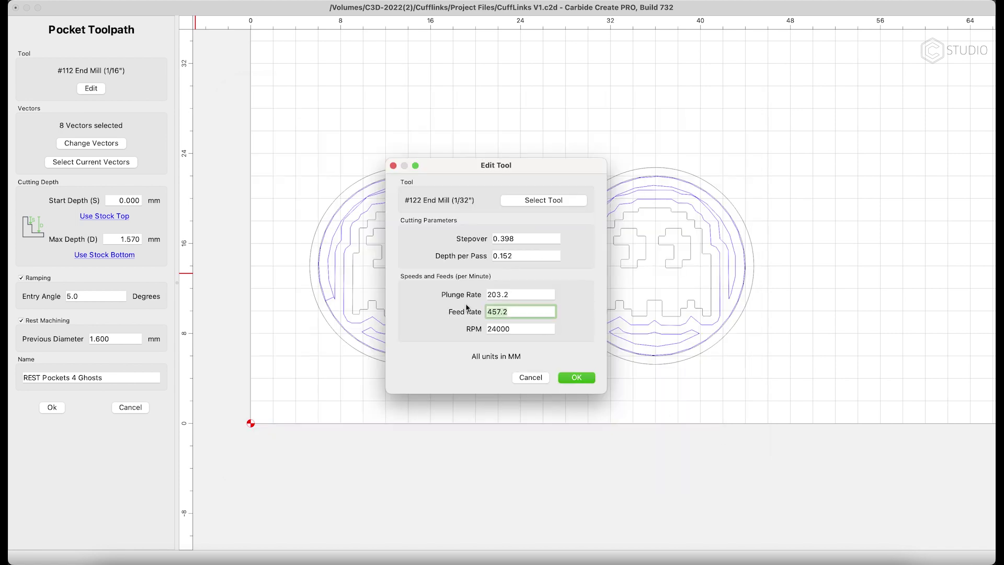
type("300")
left_click_drag(525, 294, 468, 294)
type("100")
left_click(592, 376)
left_click(51, 409)
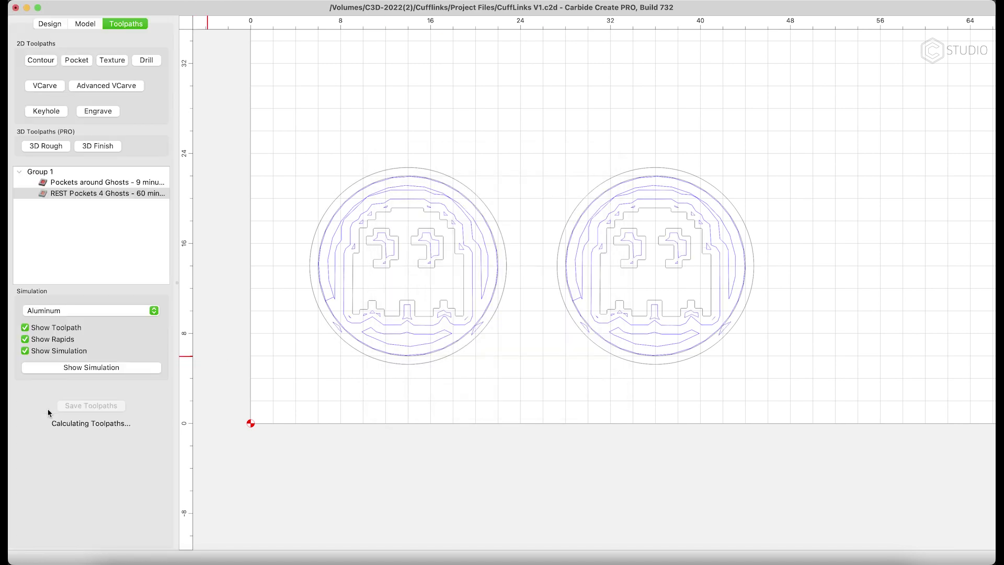
mouse_move(91, 196)
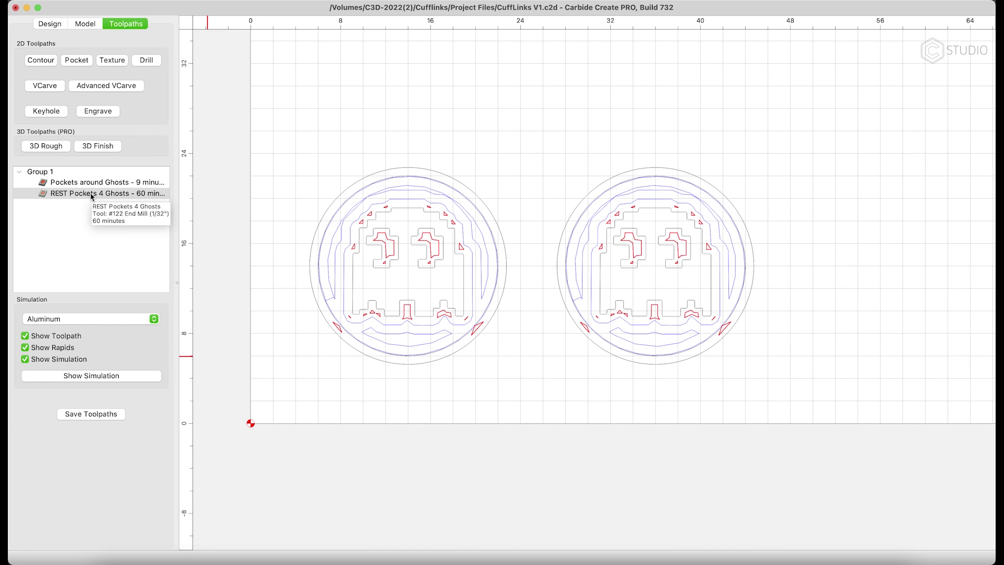
Scale both ghosts up together to about 34.9 mm wide and 10.6 mm high overall.
left_click(50, 24)
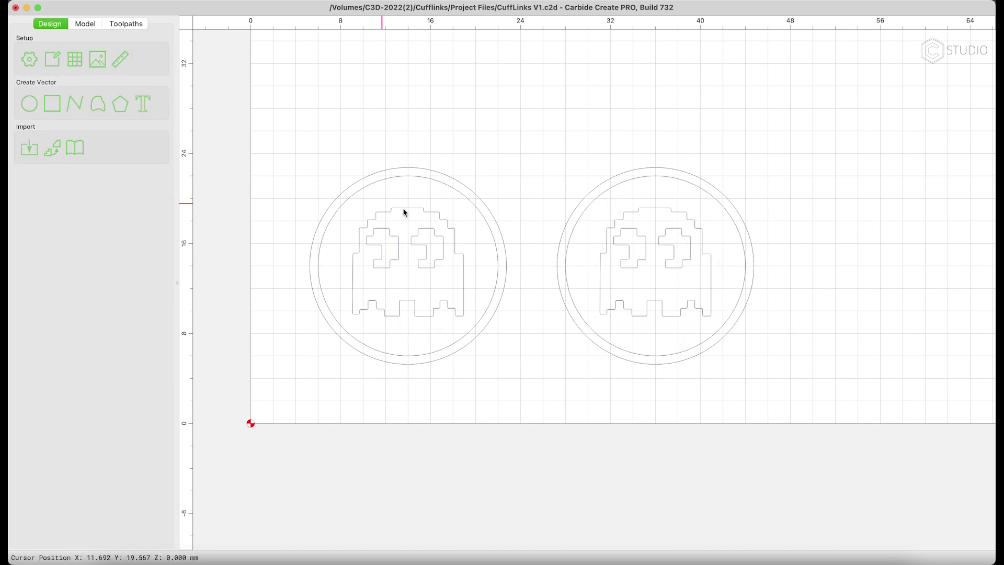
left_click(404, 210)
left_click(685, 218, "shift")
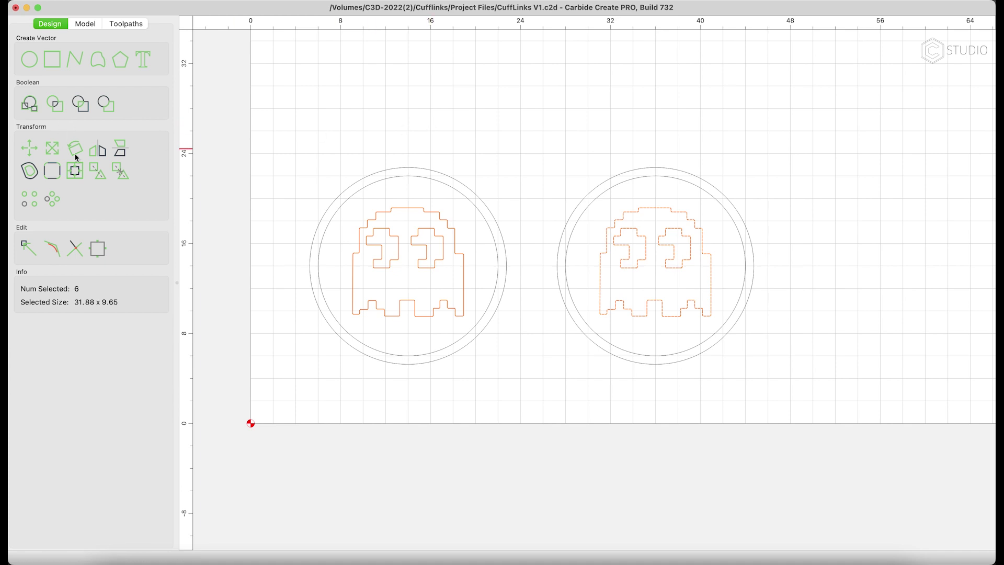
left_click(52, 148)
left_click_drag(711, 208, 746, 197)
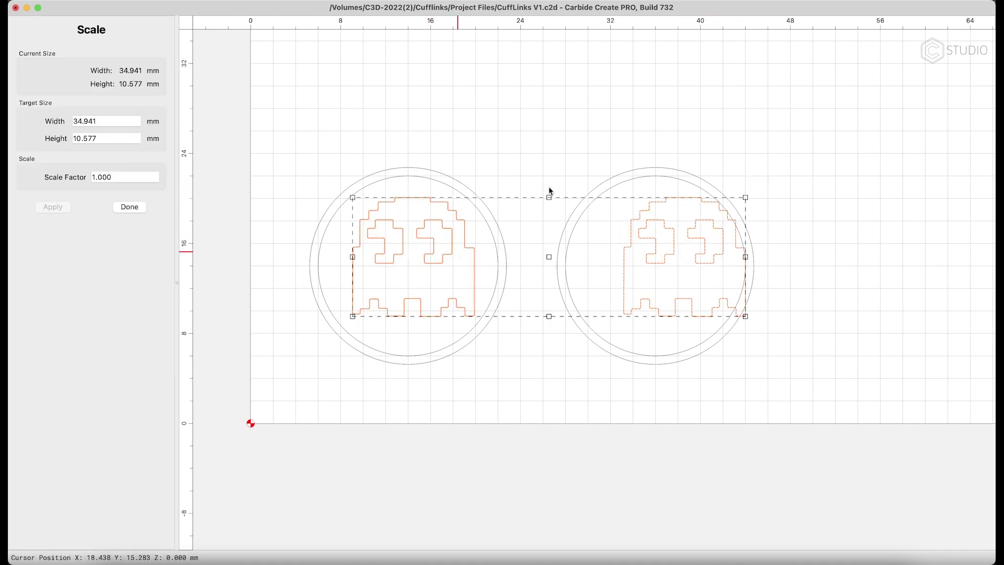
left_click(129, 206)
Move the left ghost back toward the middle of its circle and centre it horizontally there.
left_click_drag(452, 214, 437, 231)
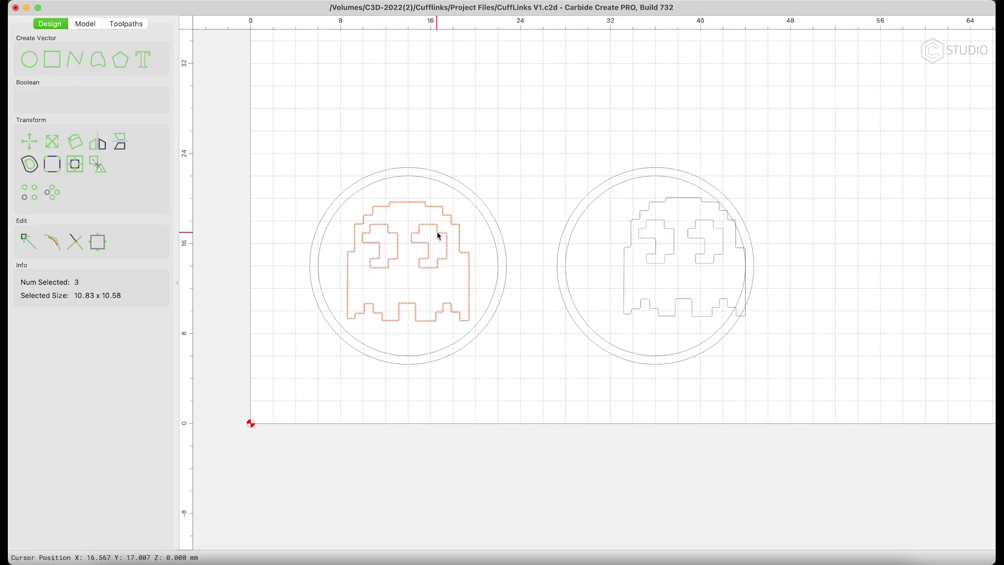
left_click(337, 213, "shift")
left_click(400, 212)
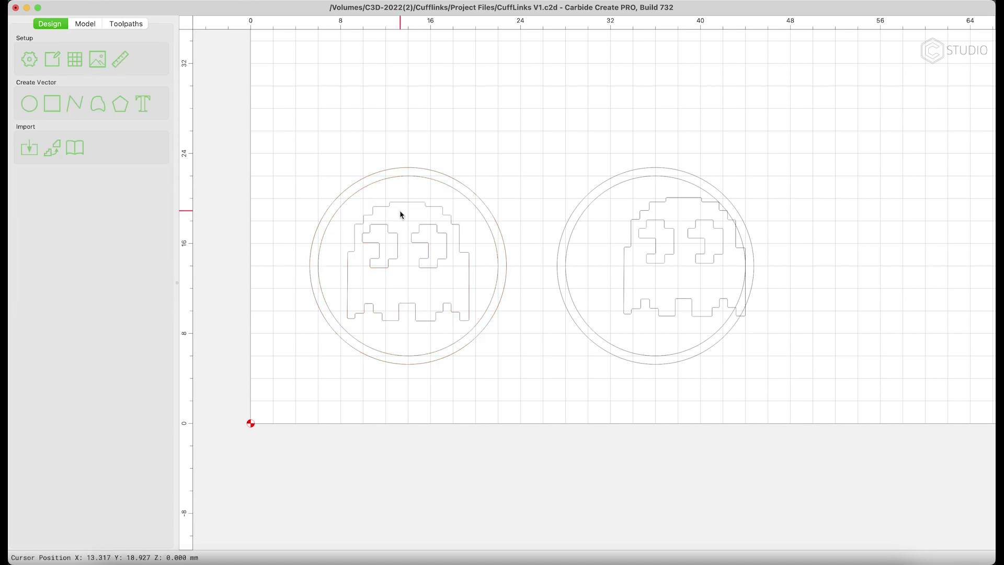
left_click(374, 209)
left_click(342, 208, "shift")
left_click(95, 170)
left_click(27, 78)
Centre the right ghost horizontally within its inner circle.
left_click(636, 226)
left_click(573, 230, "shift")
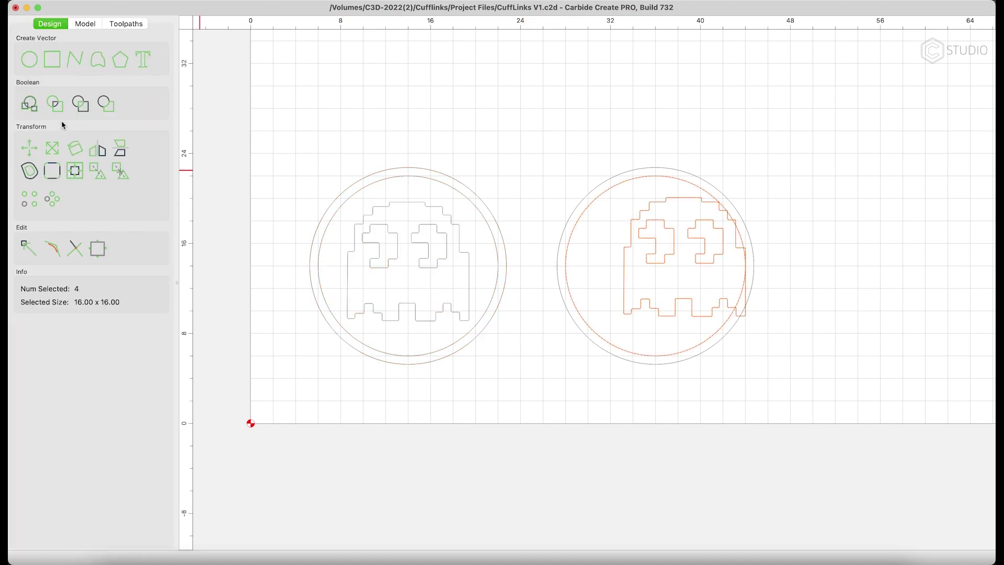
left_click(98, 170)
left_click(49, 83)
left_click(460, 251, "shift")
left_click(607, 137)
Align the right ghost vertically with the left ghost.
left_click(644, 229)
left_click(459, 228, "shift")
left_click(76, 178)
left_click(92, 80)
left_click(615, 119)
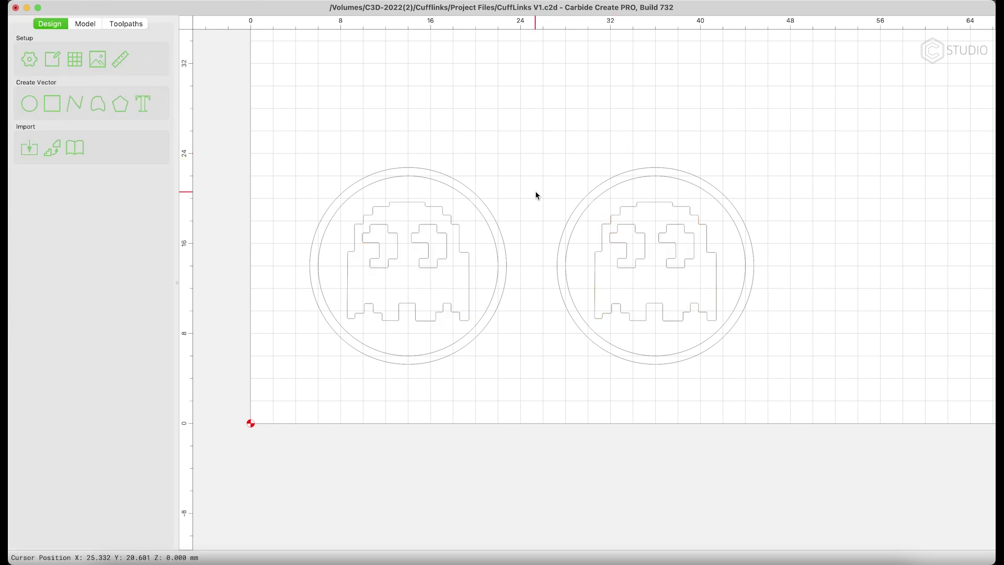
Nudge the left ghost up slightly in its circle and align the right ghost to the same height.
scroll(396, 243, "up", 5)
left_click(427, 155)
scroll(426, 155, "up", 3)
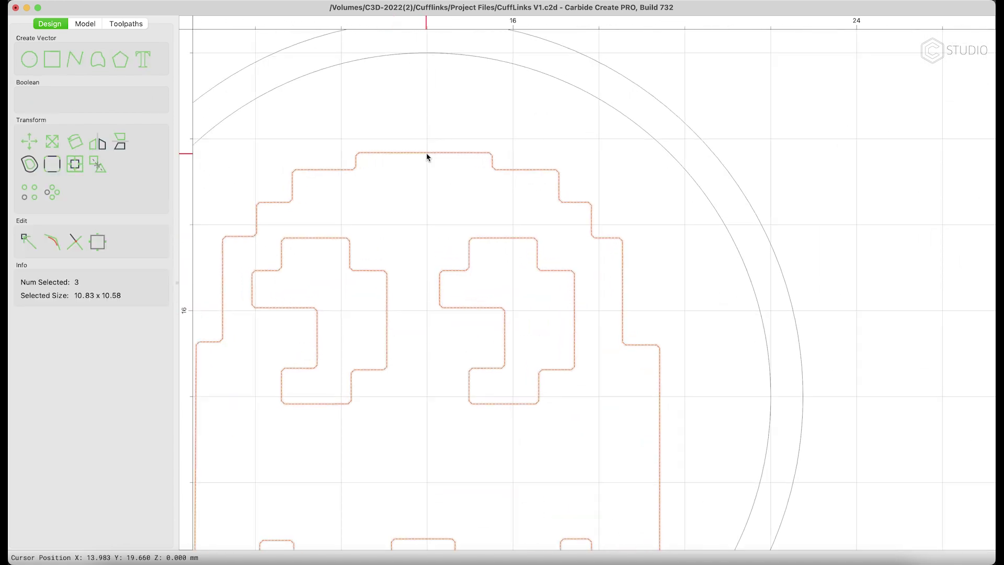
scroll(427, 156, "down", 7)
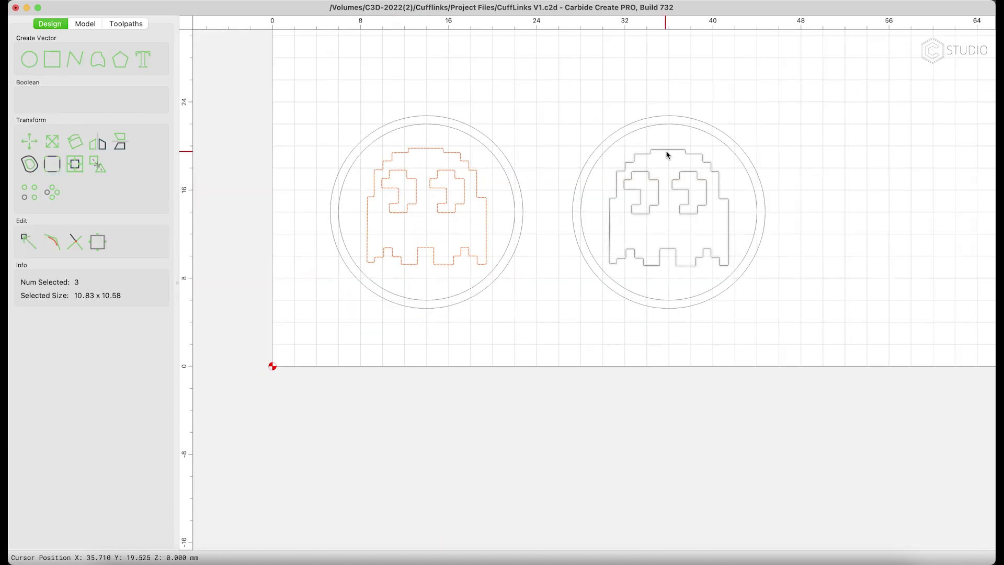
left_click(668, 150)
left_click(460, 160, "shift")
left_click(74, 171)
left_click(80, 79)
key("Return")
left_click(463, 87)
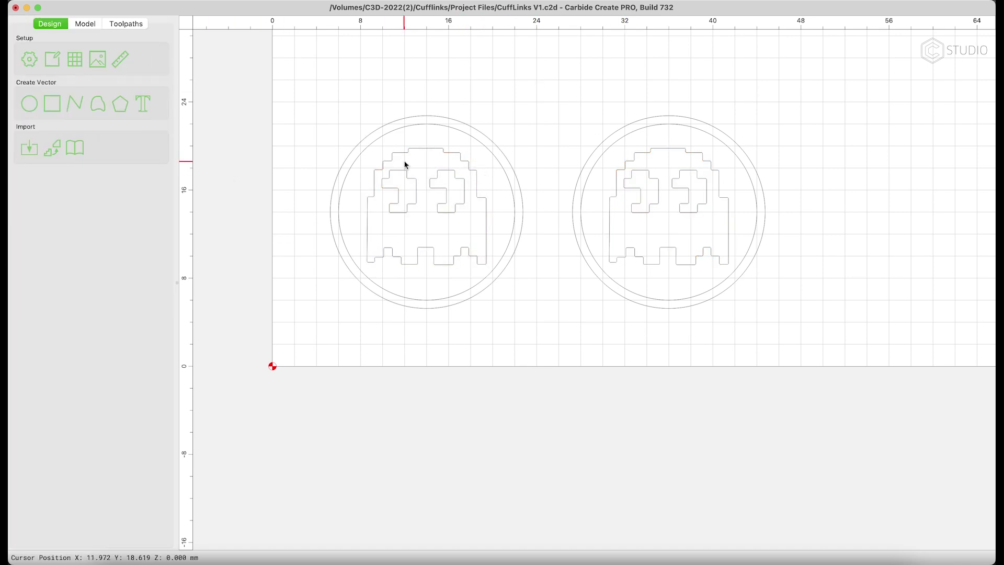
Raise the left ghost a little more and vertically align the right ghost with it again.
scroll(408, 172, "up", 7)
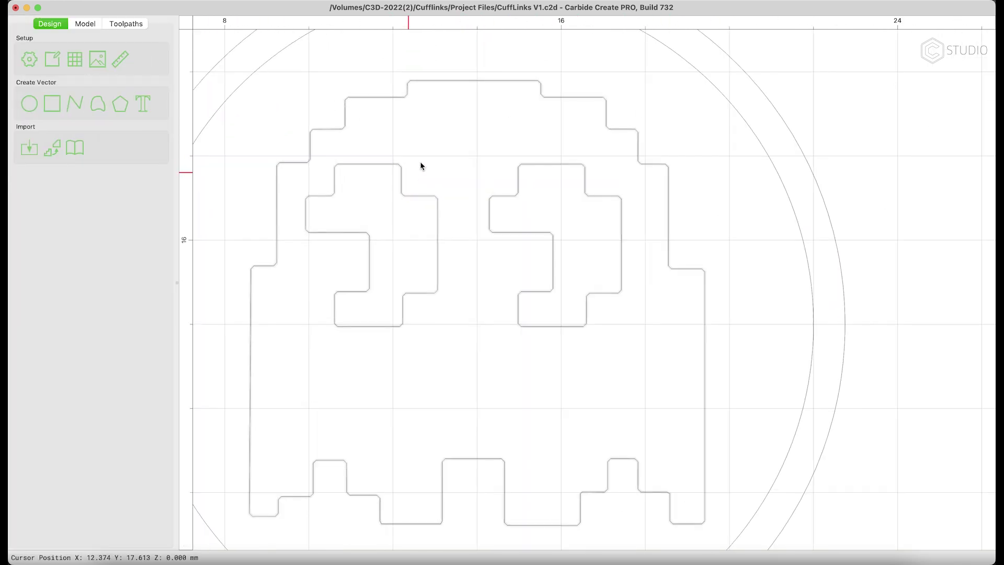
left_click(477, 82)
left_click_drag(478, 85, 478, 78)
scroll(477, 78, "down", 7)
left_click(755, 85)
left_click(493, 96, "shift")
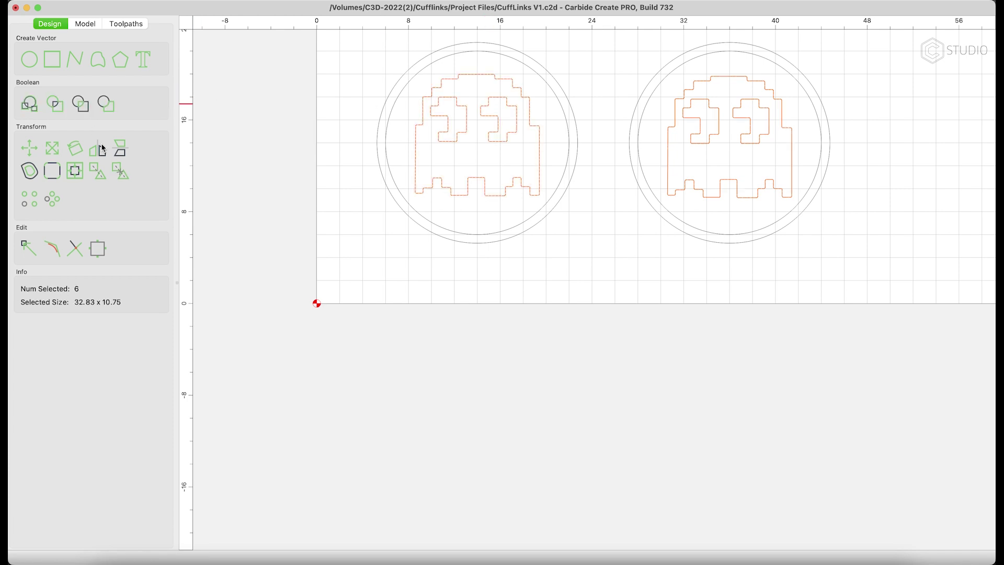
left_click(75, 173)
left_click(83, 74)
left_click(603, 108)
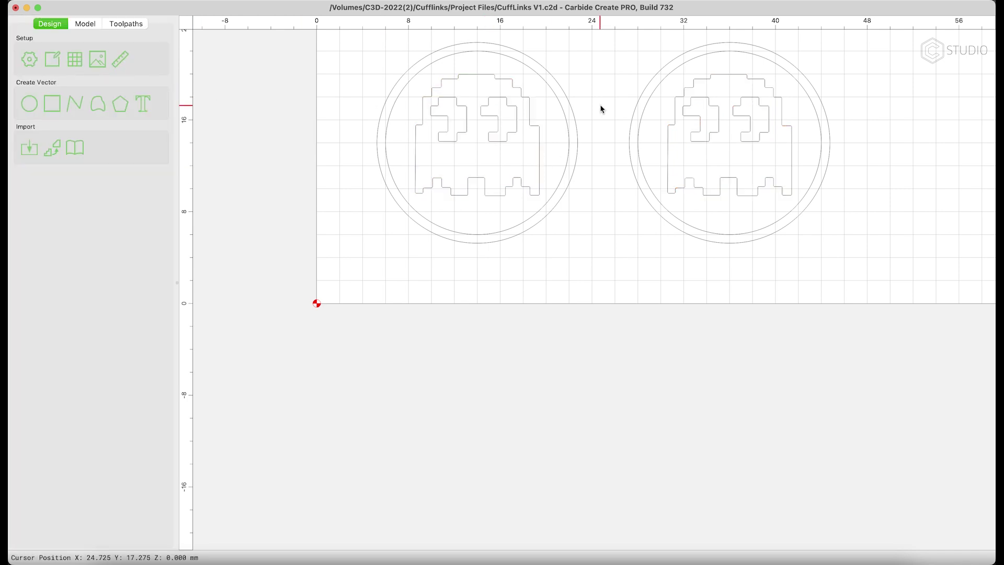
Recalculate the toolpaths for the repositioned ghosts and save the CuffLinks V1 file.
left_click(121, 24)
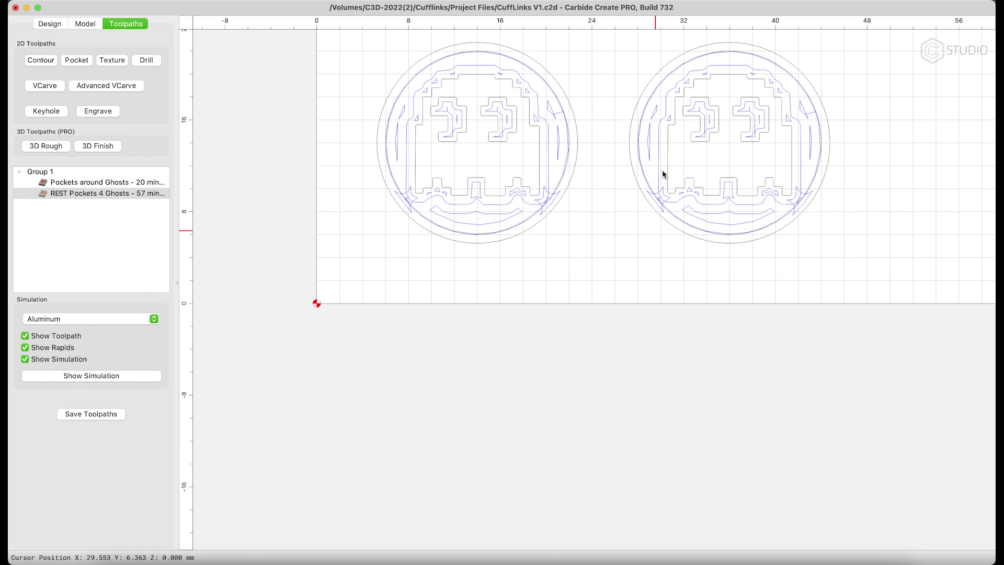
left_click(84, 193)
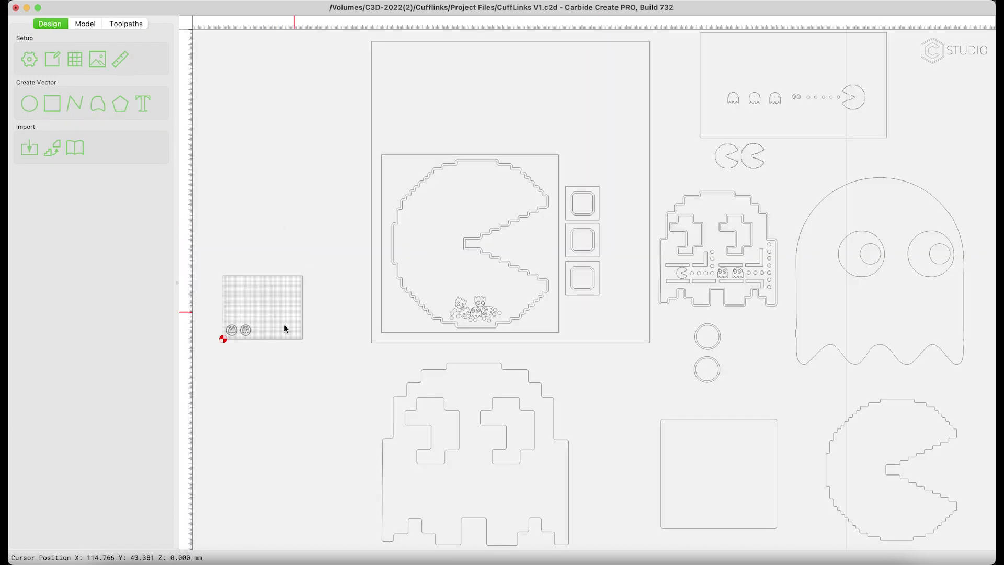
key("super+s")
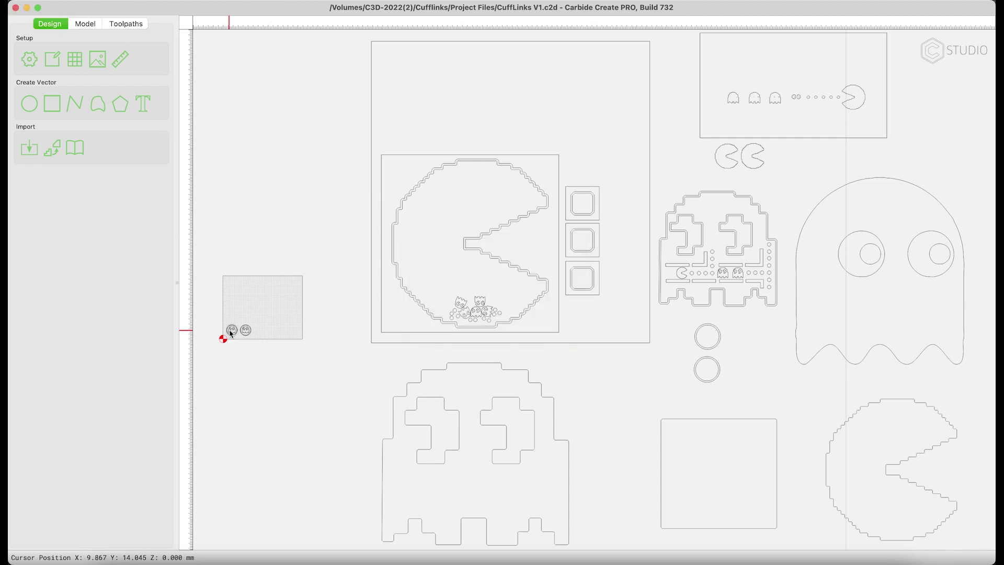
scroll(228, 333, "up", 8)
middle_click_drag(254, 316, 396, 244)
scroll(410, 252, "up", 5)
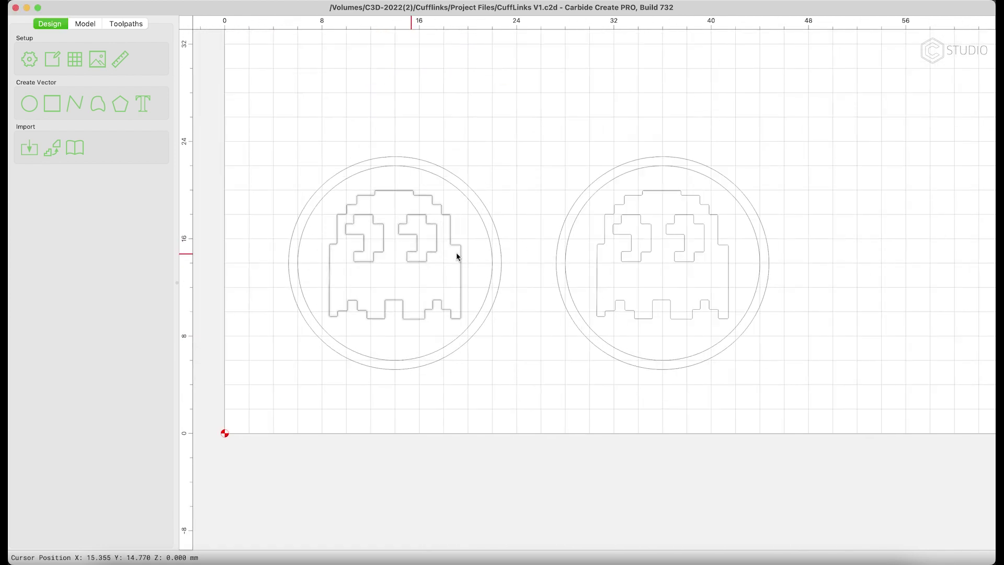
Simulate the toolpaths in aluminum with the toolpath and rapid lines hidden, and inspect both ghost cufflinks up close.
middle_click_drag(514, 211, 537, 222)
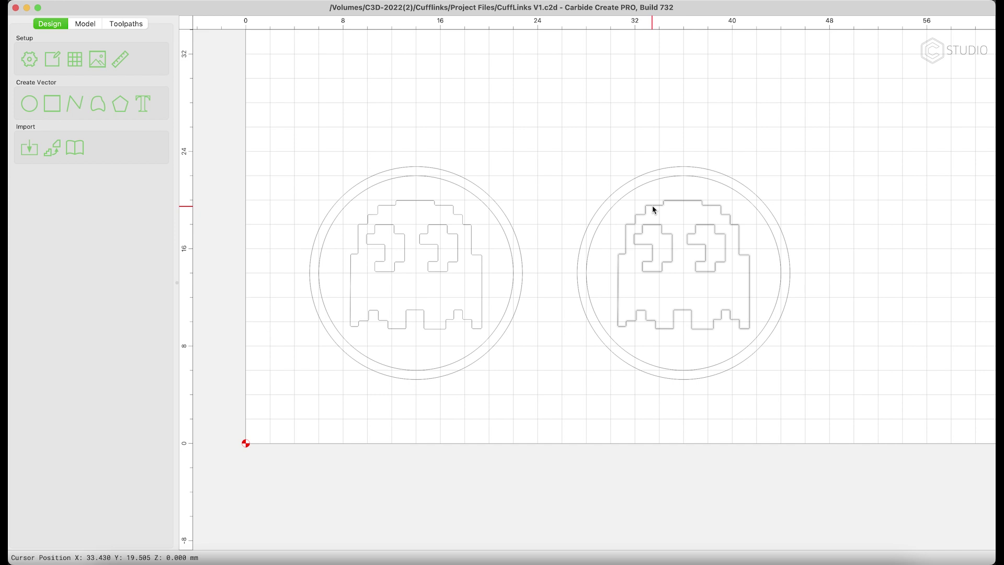
left_click(126, 23)
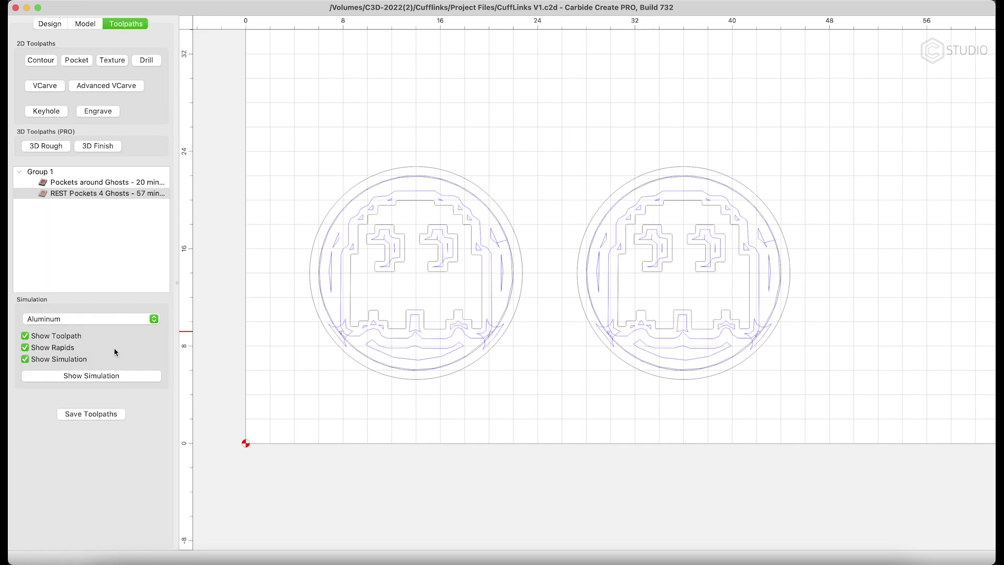
left_click(106, 375)
left_click(49, 319)
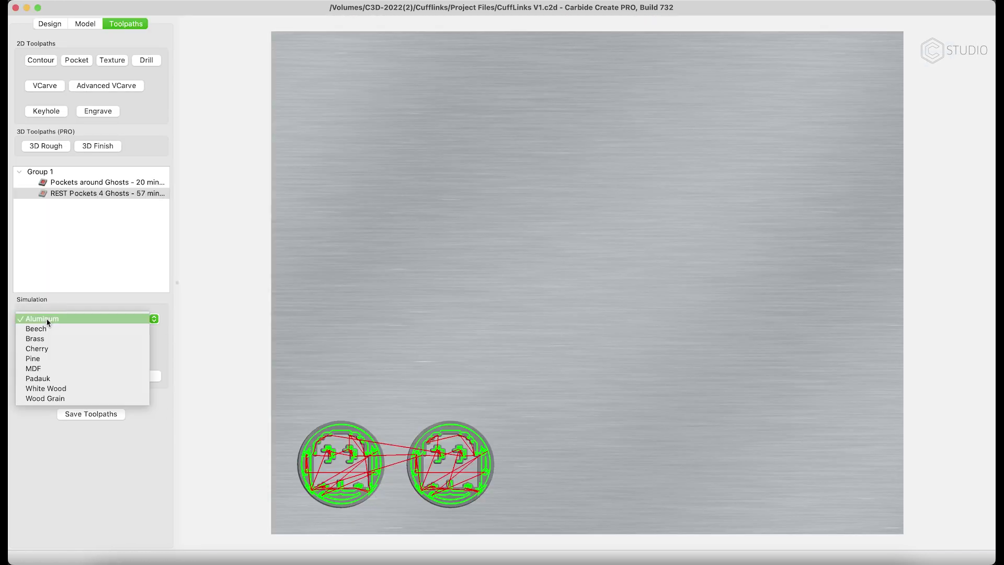
left_click(50, 319)
left_click(24, 336)
left_click_drag(332, 420, 317, 431)
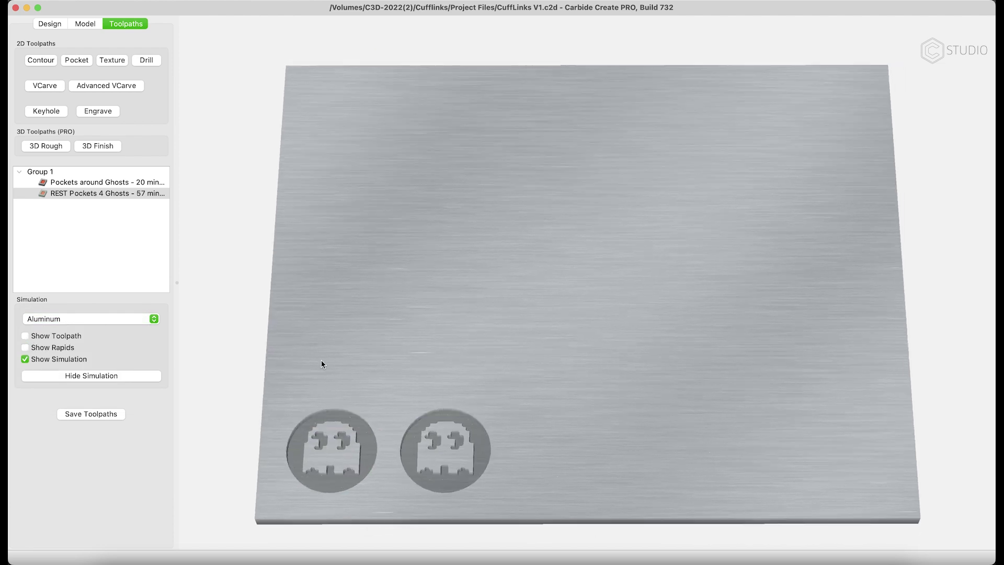
scroll(355, 431, "up", 10)
right_click_drag(355, 431, 547, 153)
left_click_drag(549, 156, 575, 216)
scroll(575, 215, "up", 5)
scroll(575, 215, "down", 10)
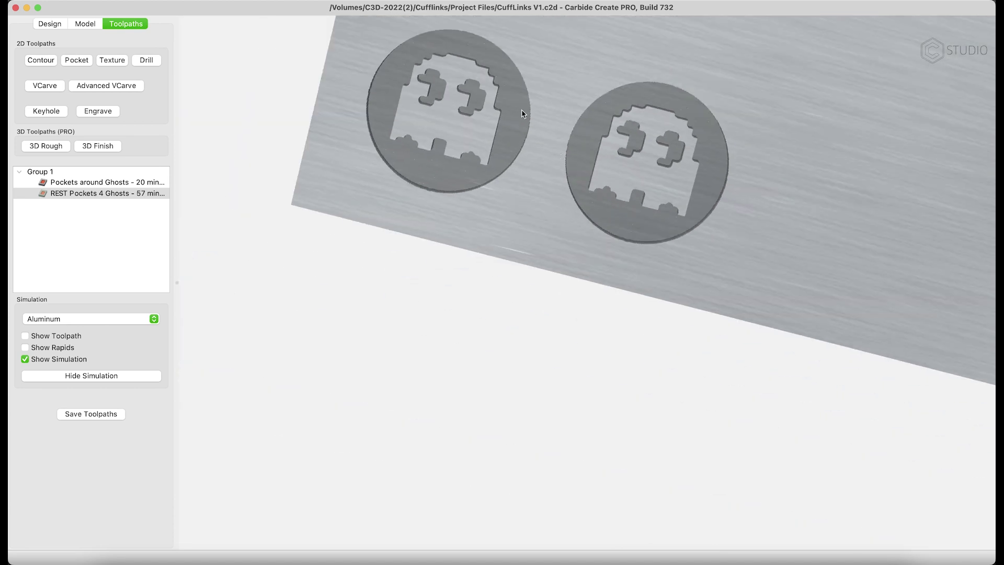
left_click(75, 204)
left_click(198, 128)
left_click(57, 27)
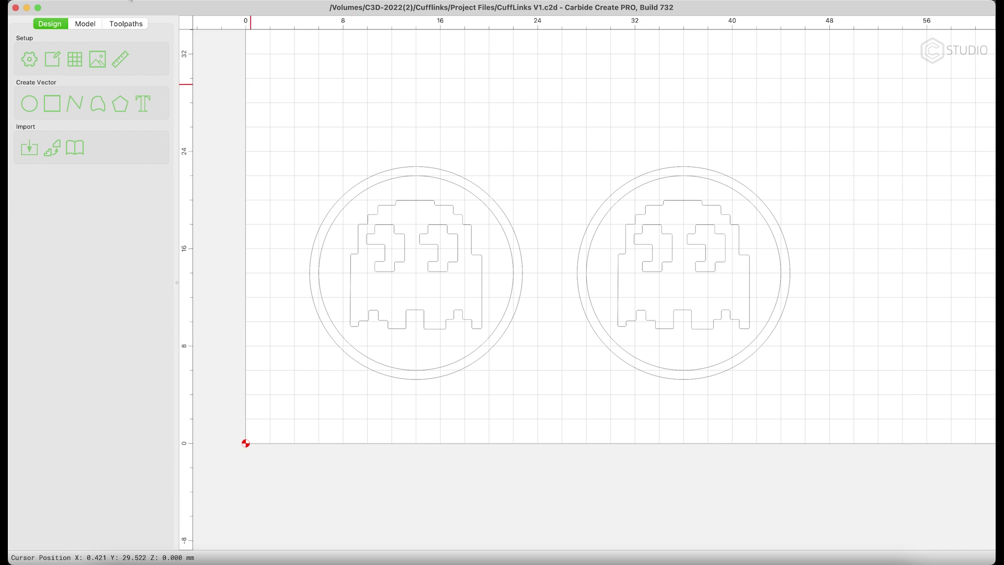
left_click(129, 27)
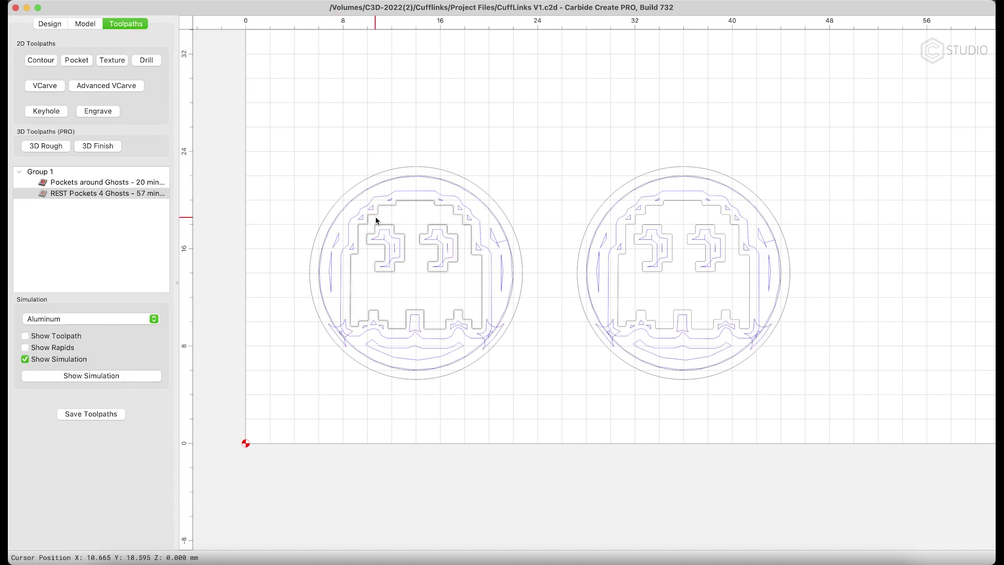
Offset both ghost body outlines to the outside by 0.07 mm.
left_click(55, 26)
left_click(641, 242)
left_click(406, 126)
left_click(433, 205)
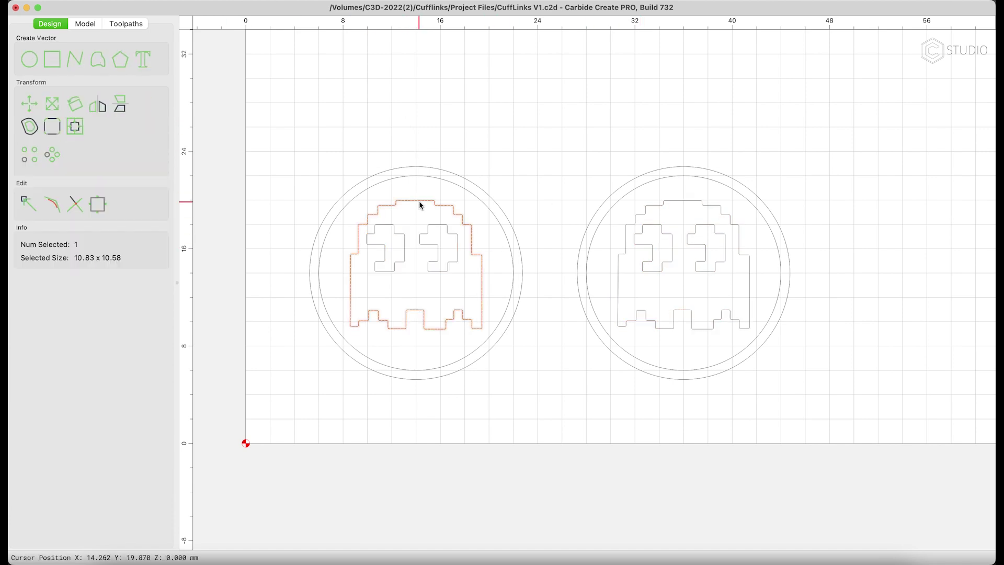
left_click(646, 220, "shift")
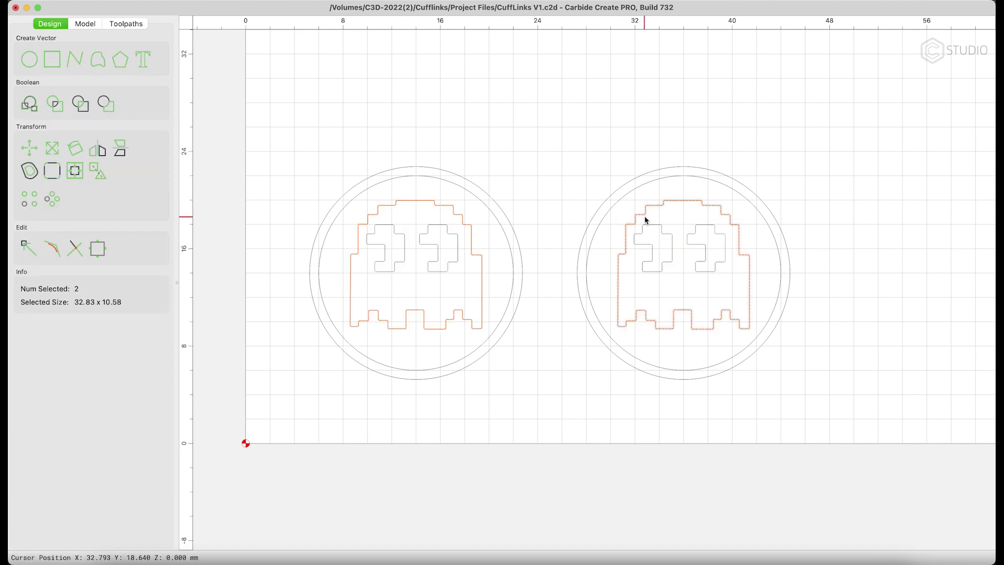
left_click(40, 169)
double_click(93, 73)
type("0.07")
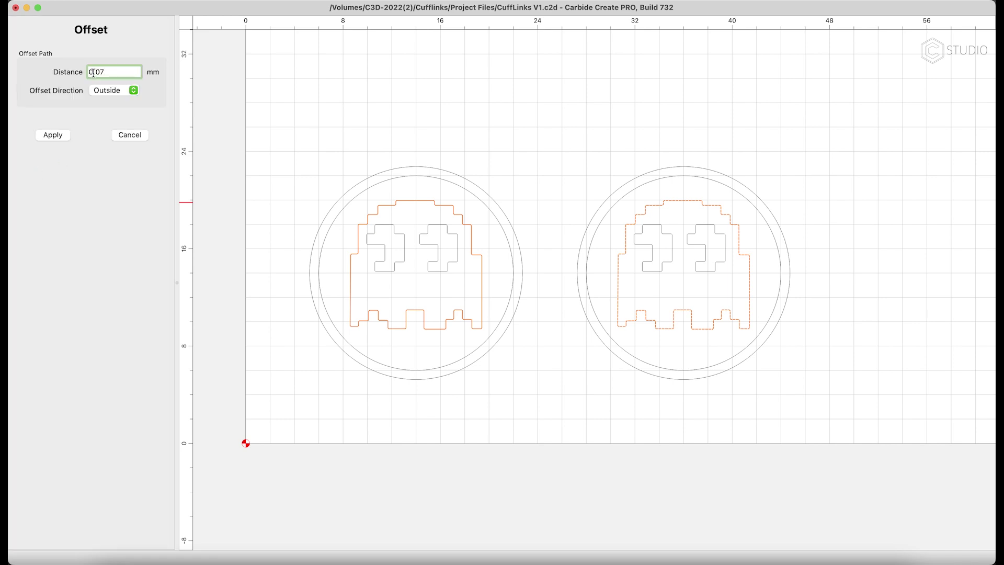
left_click(55, 136)
Create a layer named Chamfers and move the offset ghost outlines to it.
key("super+l")
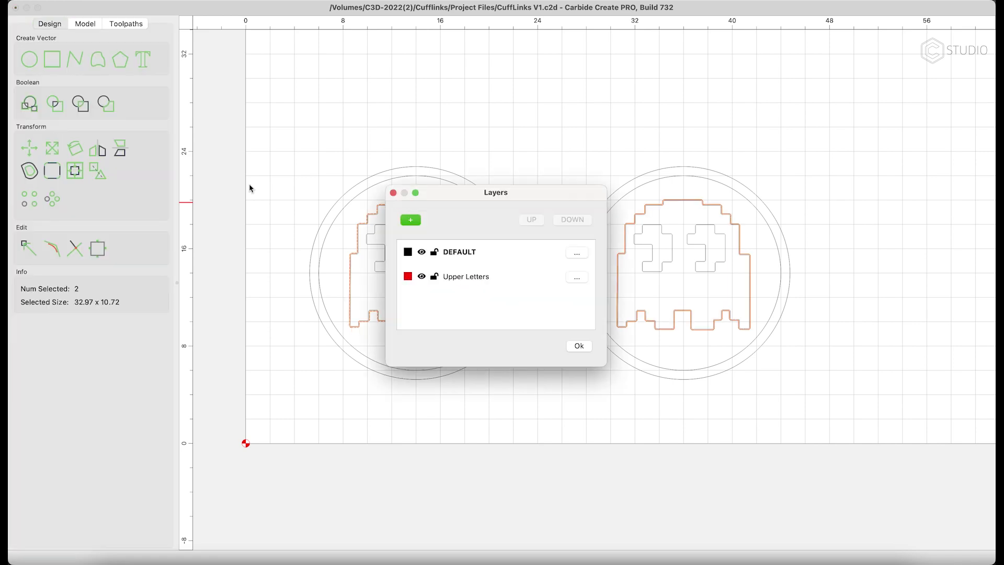
left_click(410, 220)
type("Chamfers")
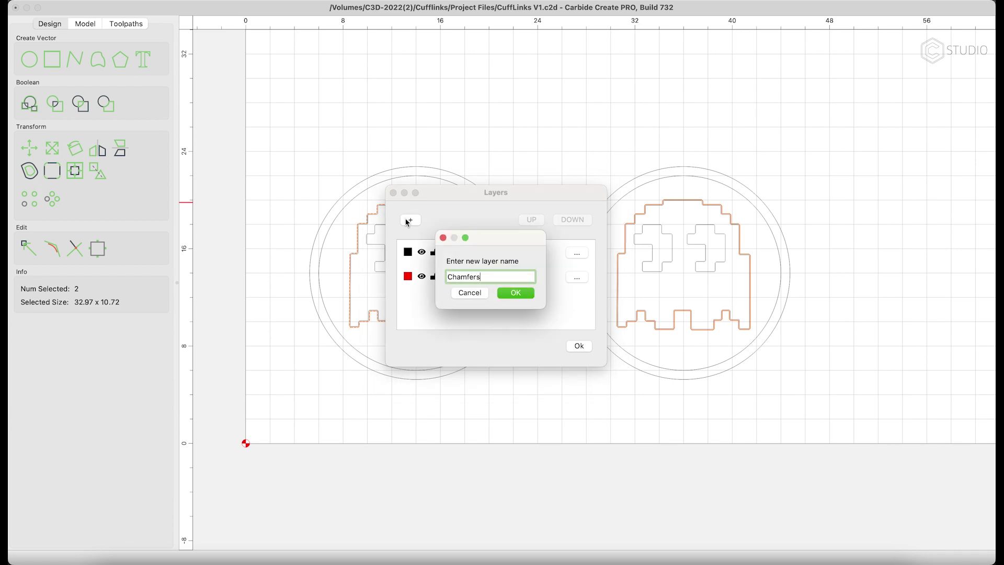
left_click(516, 293)
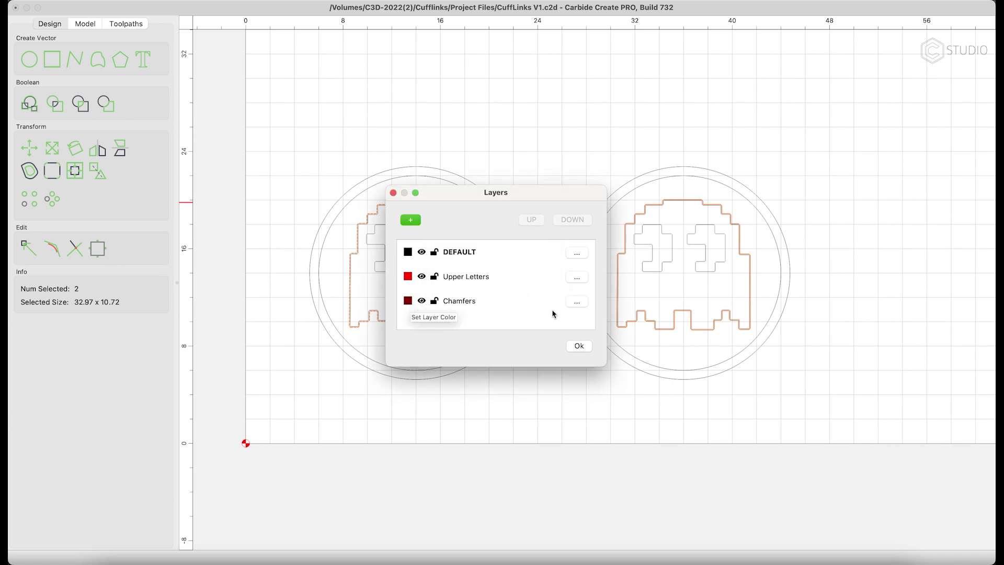
left_click(576, 302)
left_click(617, 330)
left_click(578, 346)
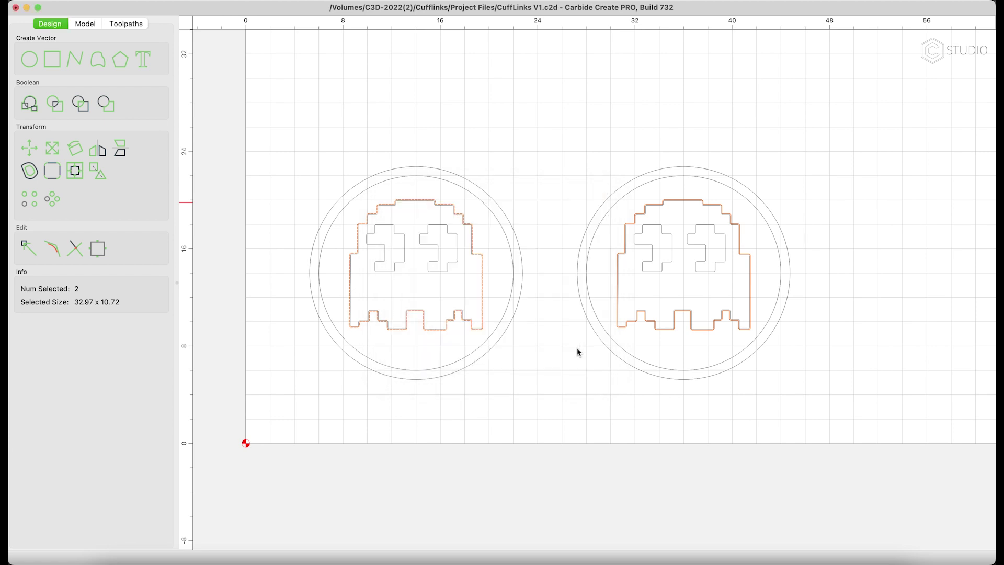
Offset the four eye outlines of both ghosts to the inside by 0.07 mm.
left_click(439, 266)
left_click(390, 262, "shift")
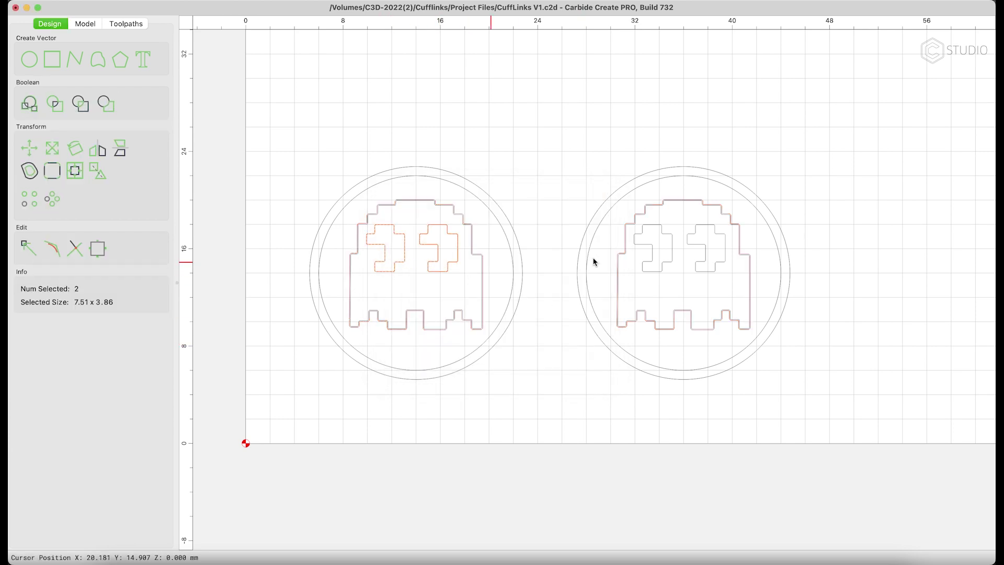
left_click(652, 259, "shift")
left_click(708, 258, "shift")
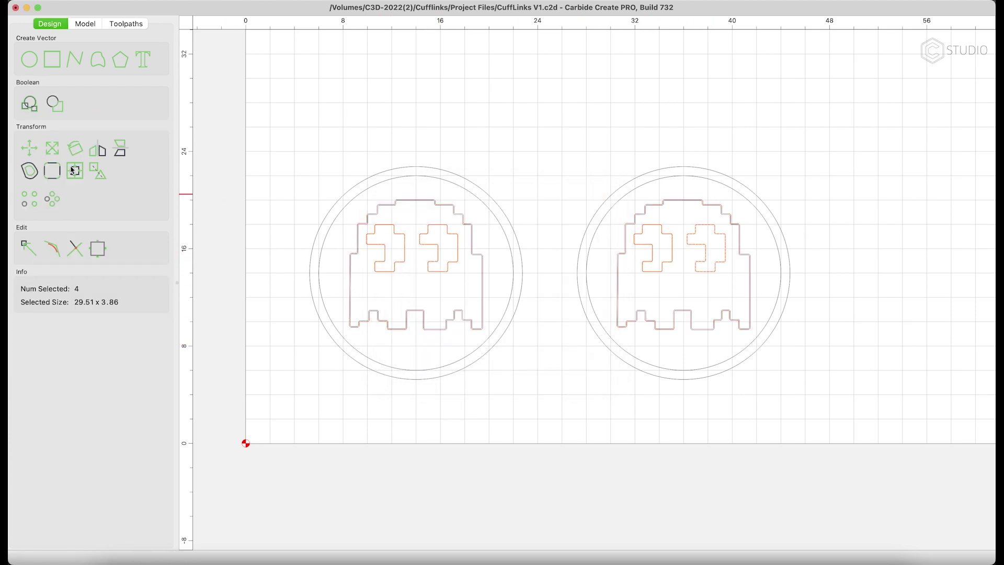
left_click(29, 170)
left_click(101, 90)
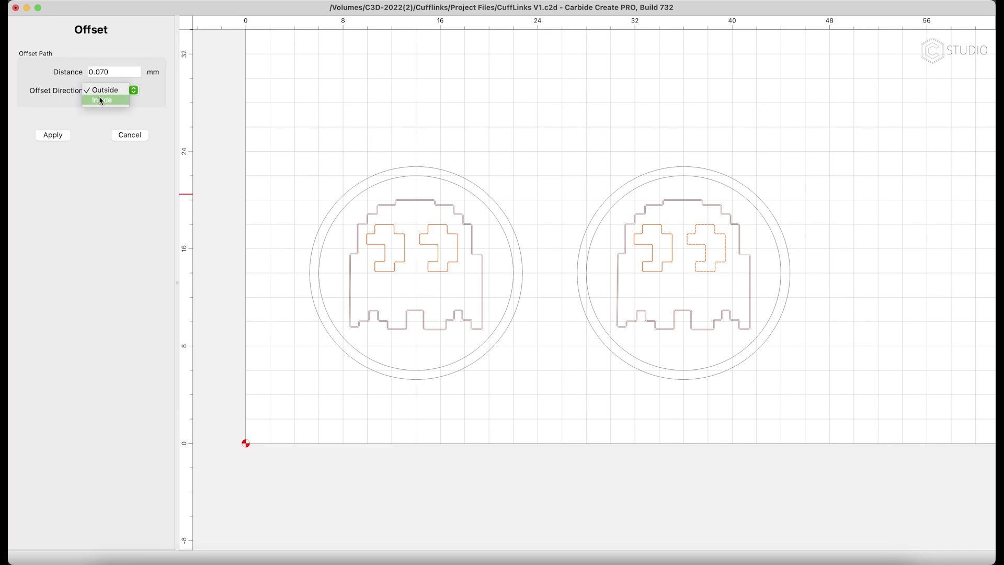
left_click(99, 98)
left_click(62, 135)
Move the offset eye outlines to the Chamfers layer and clear the selection.
key("super+l")
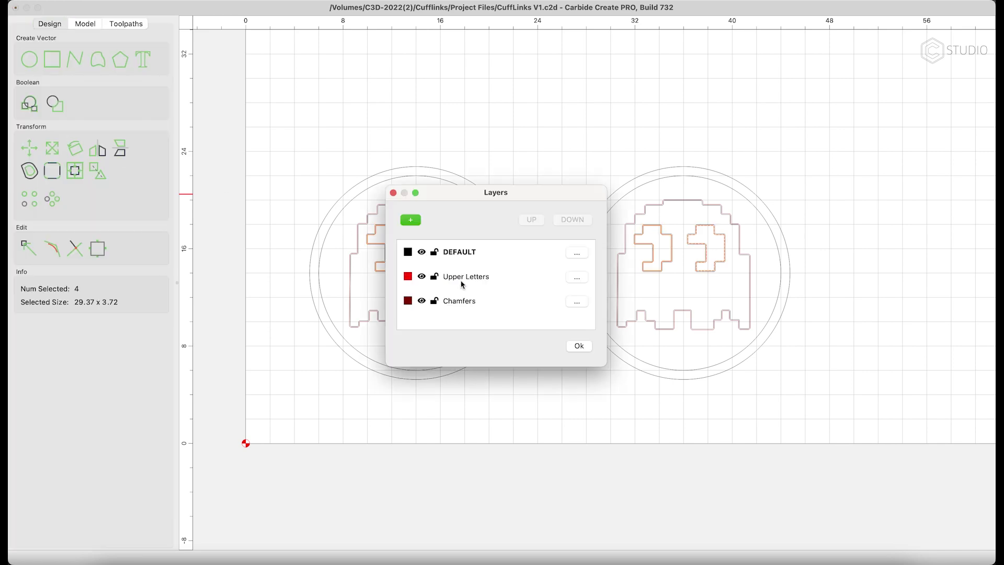
left_click(576, 301)
left_click(601, 327)
left_click(584, 345)
left_click(563, 188)
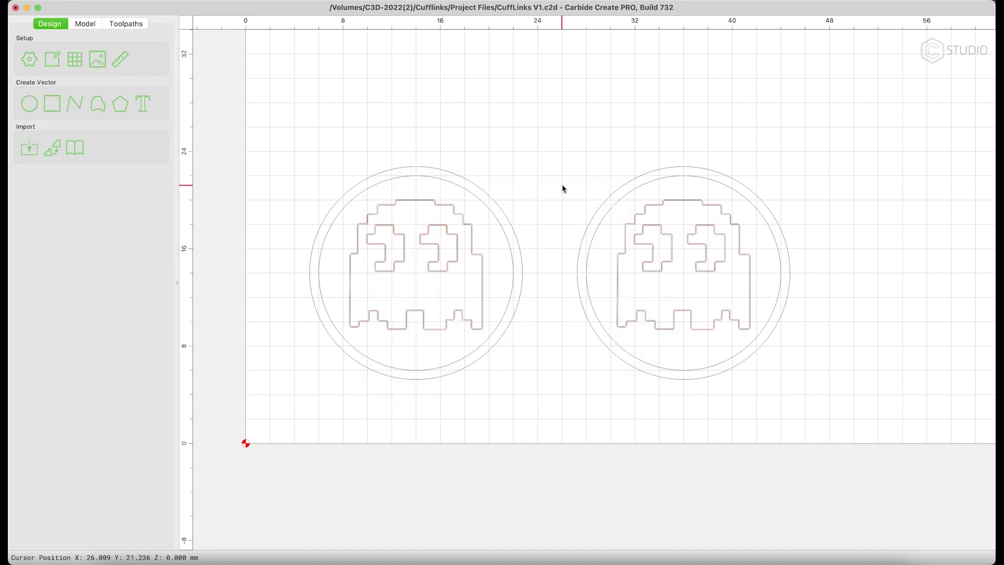
Start a contour toolpath that uses the vectors from the Chamfers layer.
left_click(123, 23)
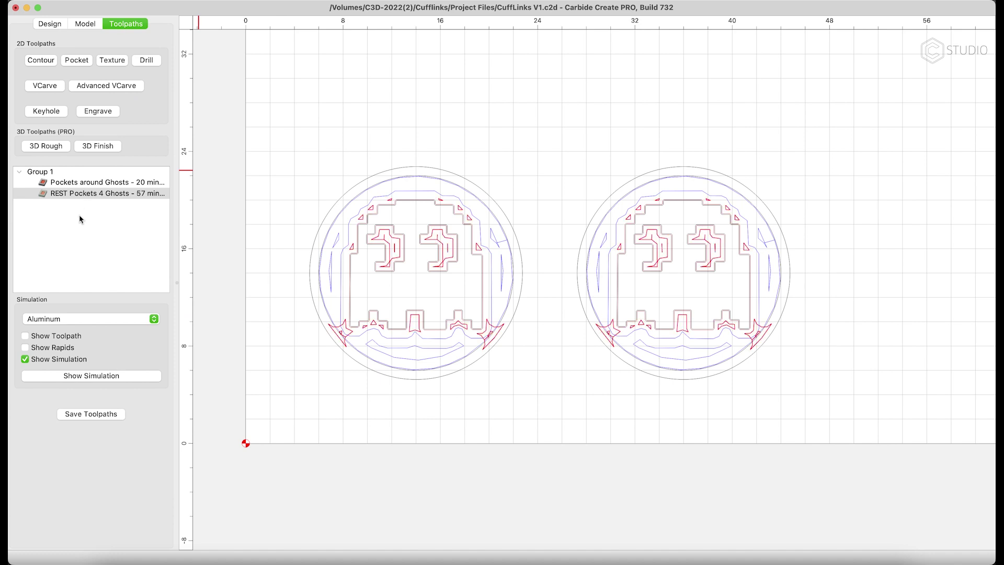
left_click(42, 61)
left_click(526, 293)
left_click(453, 293)
left_click(575, 351)
Set the contour toolpath's max depth to .35 mm and its offset direction to No Offset.
double_click(131, 220)
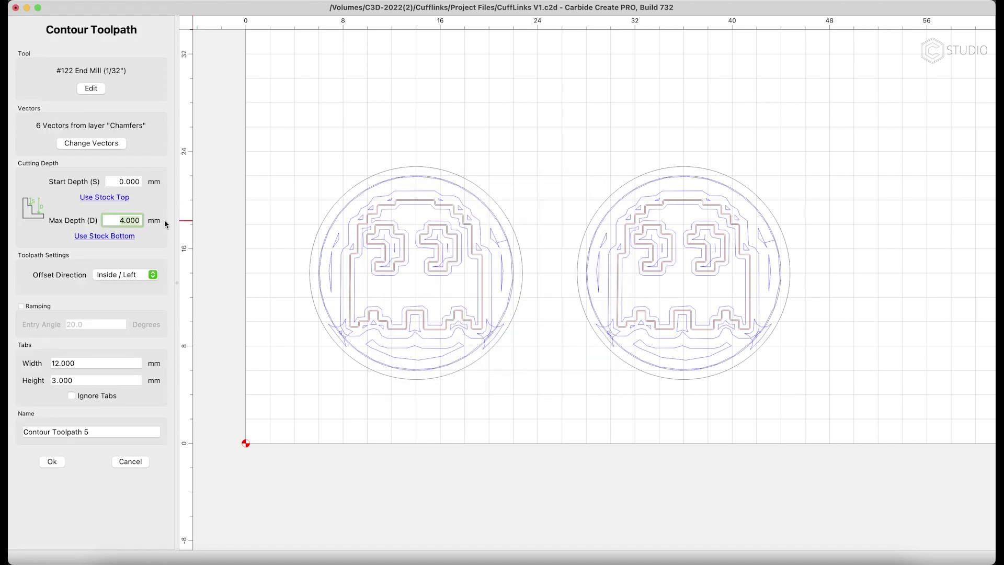
key("BackSpace")
type(".35")
left_click(134, 274)
left_click(132, 284)
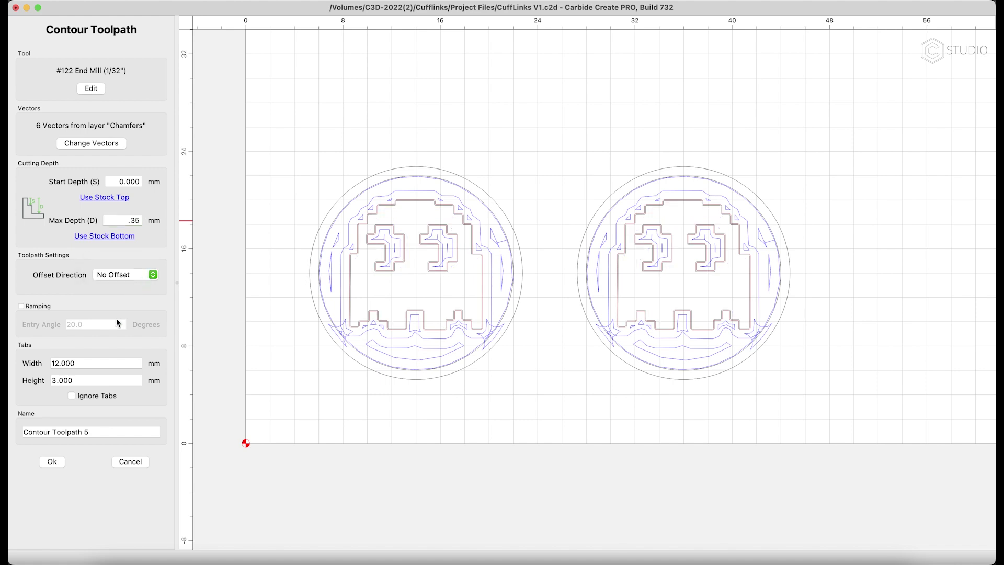
Name the contour toolpath Chamfer All Features.
left_click_drag(90, 431, 9, 431)
type("Chamfer Inside Features")
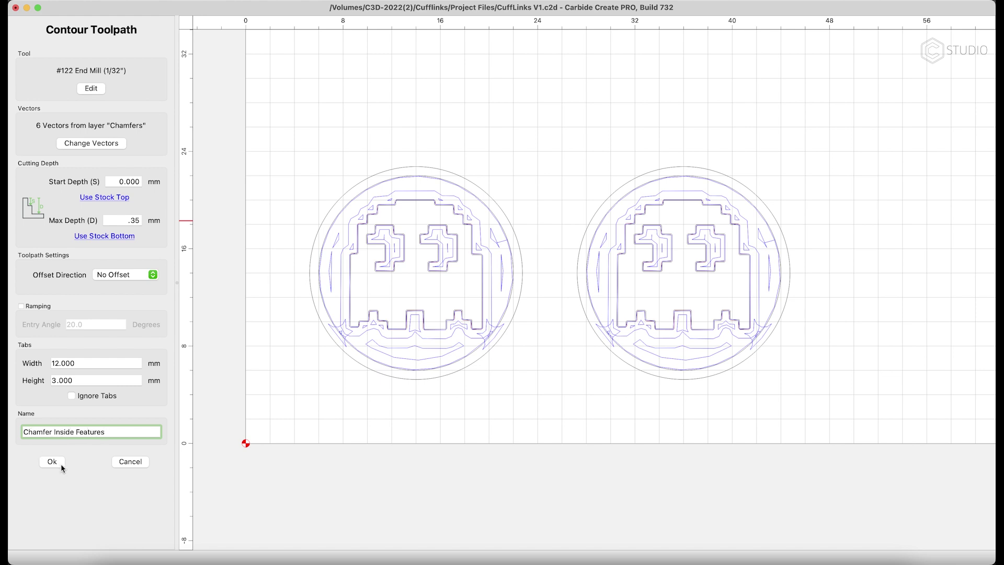
double_click(68, 431)
type("All")
Assign the #501 Engraver (0.125 inch) from the Nomad 3-Aluminum library and create the chamfer toolpath.
left_click(91, 88)
left_click(568, 198)
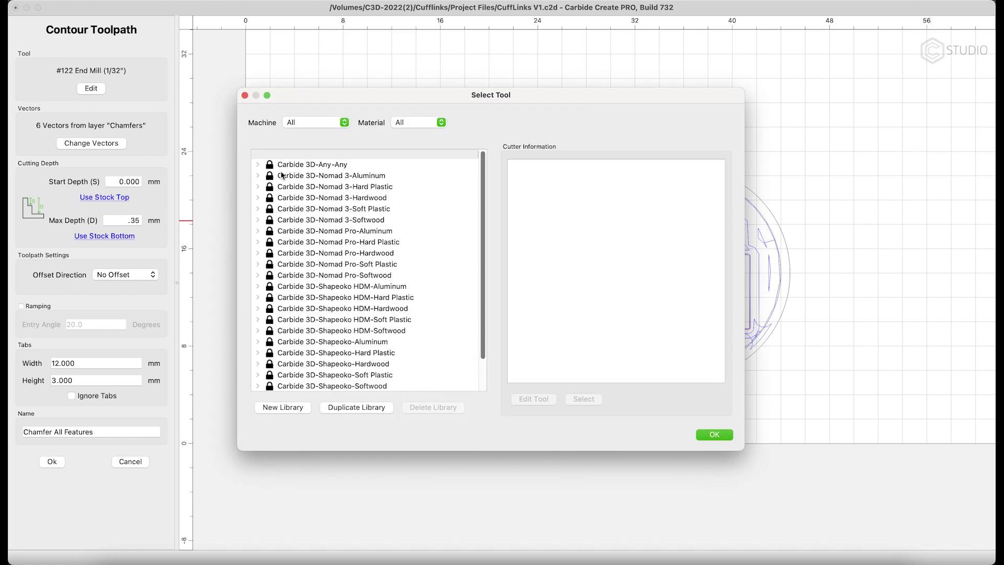
left_click(257, 176)
left_click(270, 216)
left_click(297, 226)
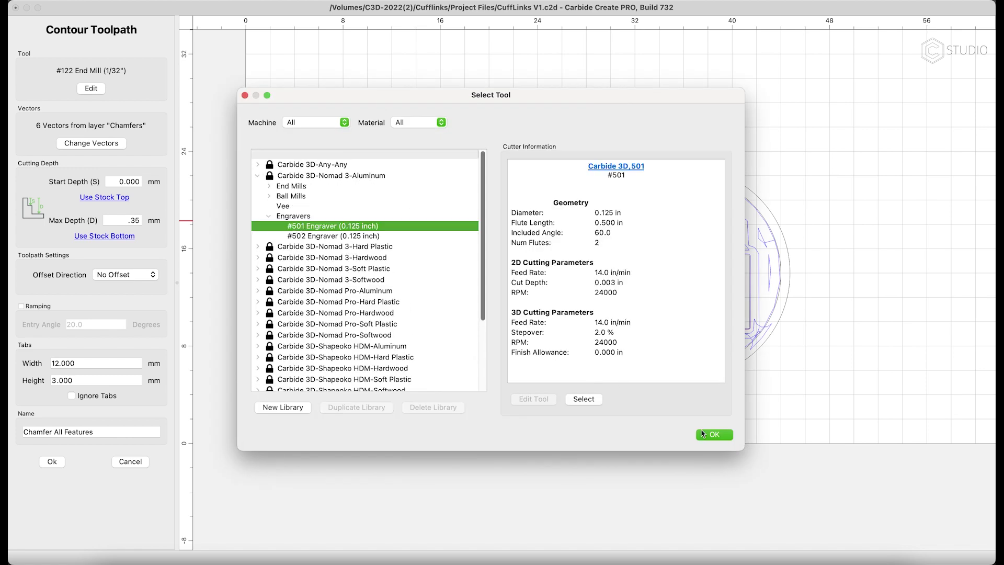
left_click(703, 433)
left_click(578, 380)
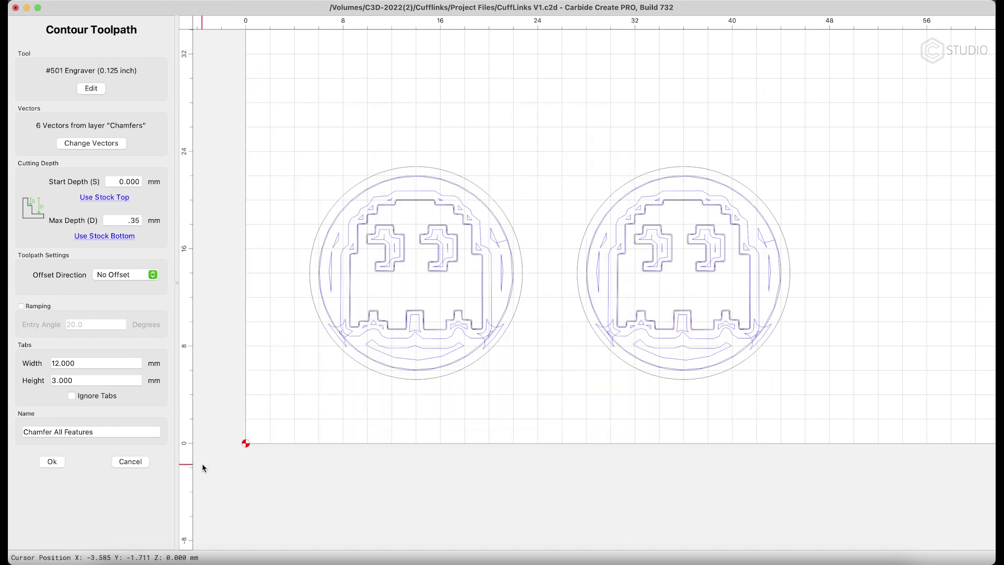
left_click(52, 461)
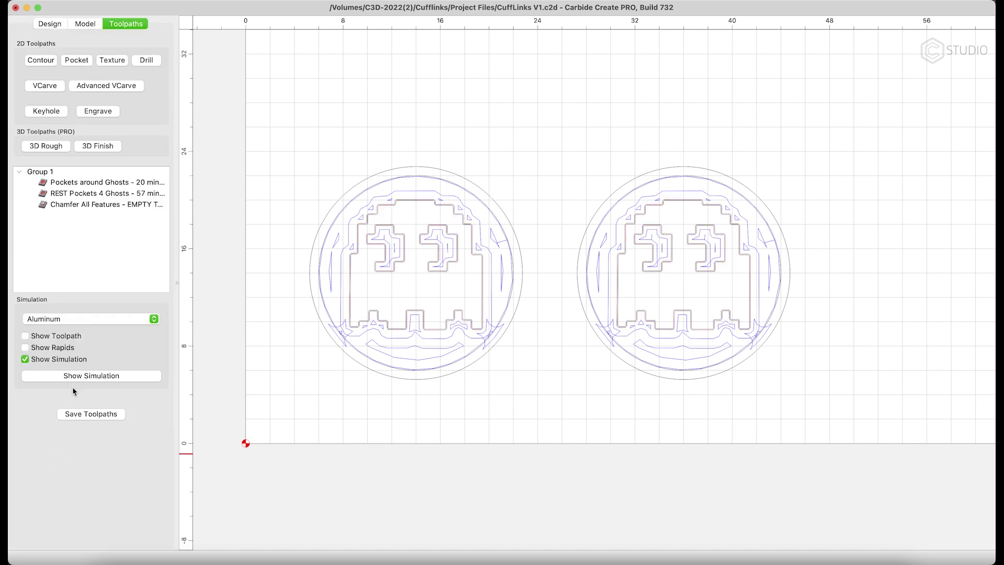
Duplicate the Chamfer All Features toolpath as Chamfer All Features 2.
right_click(87, 205)
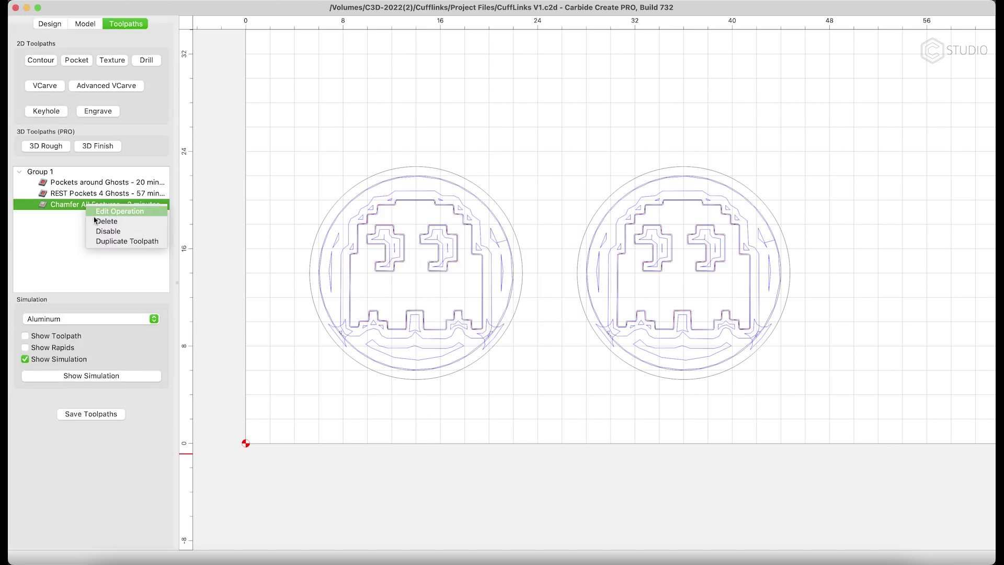
left_click(107, 241)
type("2")
key("Return")
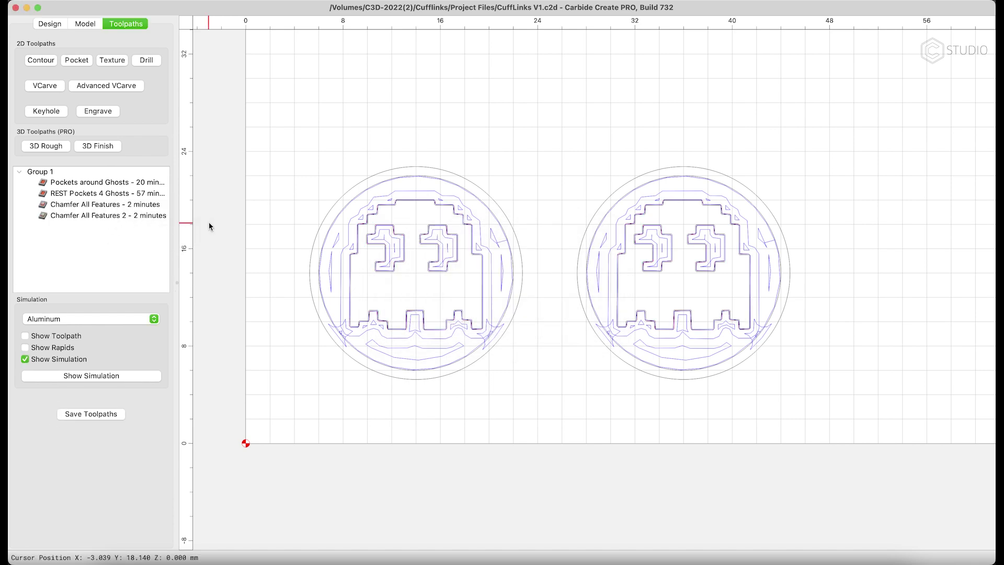
Offset the inner circles of both cufflinks to the outside by 0.07 mm.
left_click(49, 23)
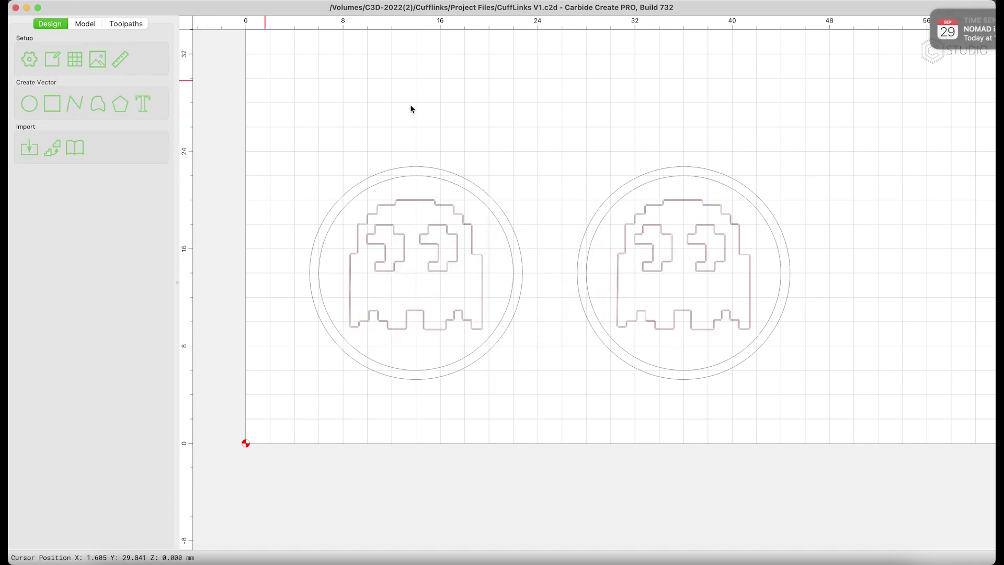
left_click(475, 194)
left_click(620, 203, "shift")
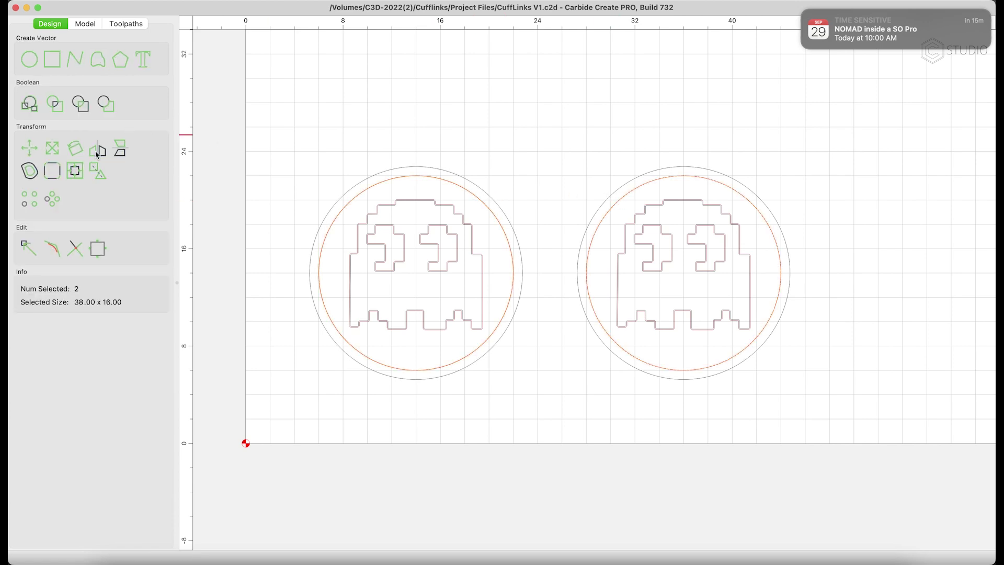
left_click(89, 99)
left_click(107, 92)
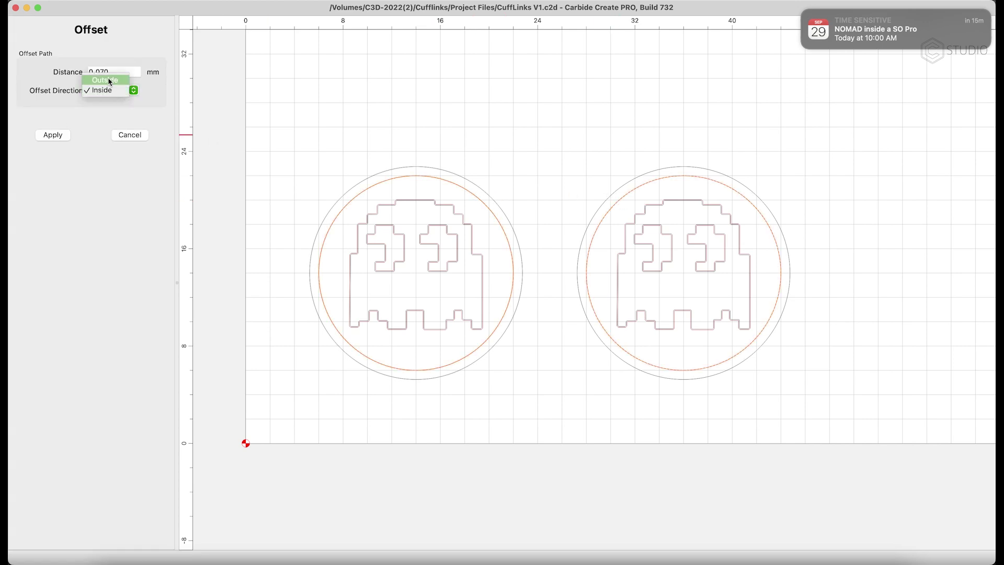
left_click(59, 135)
Move the offset circles to the Chamfers layer and return to the toolpaths so the chamfers include them.
key("super+l")
left_click(577, 301)
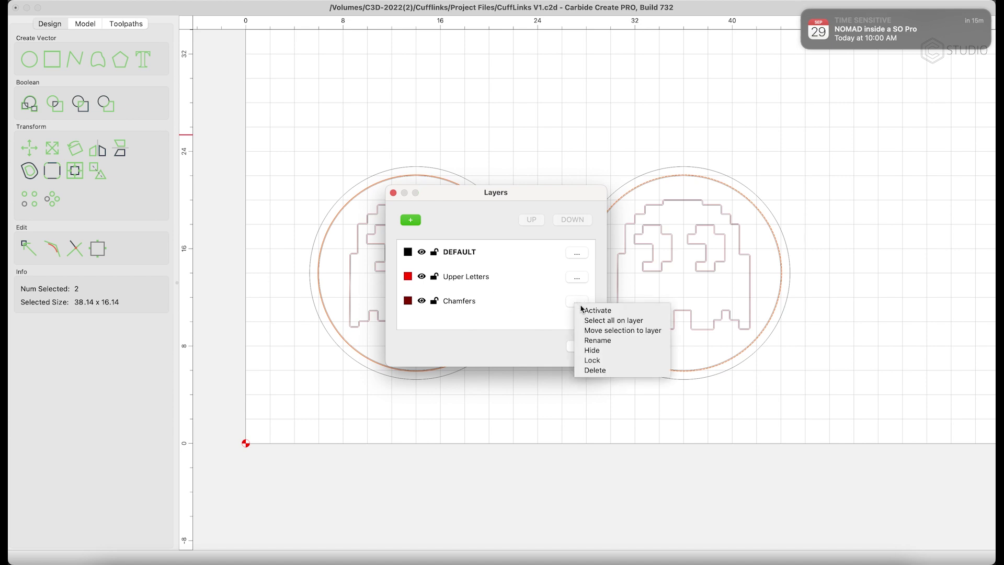
left_click(602, 330)
left_click(579, 345)
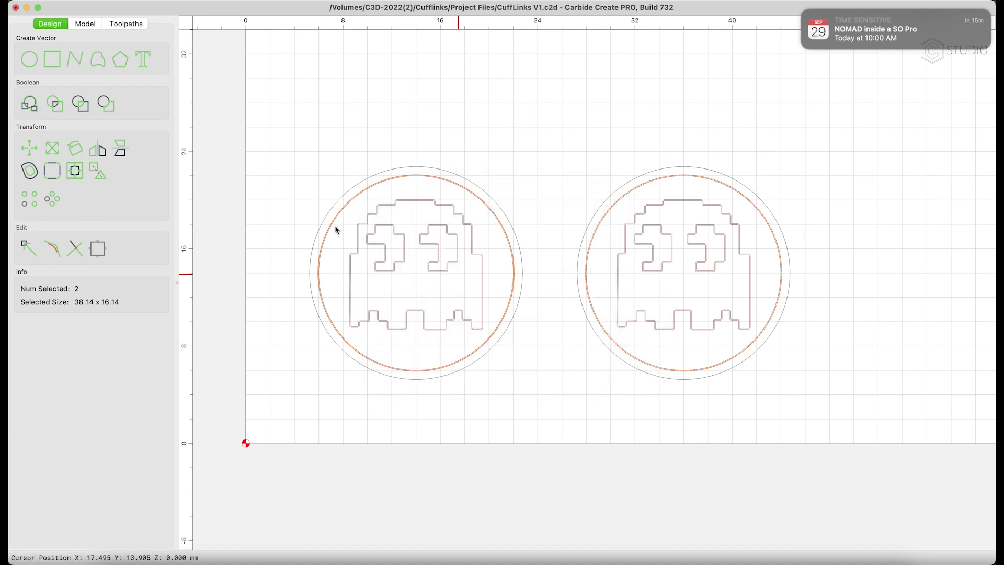
left_click(126, 25)
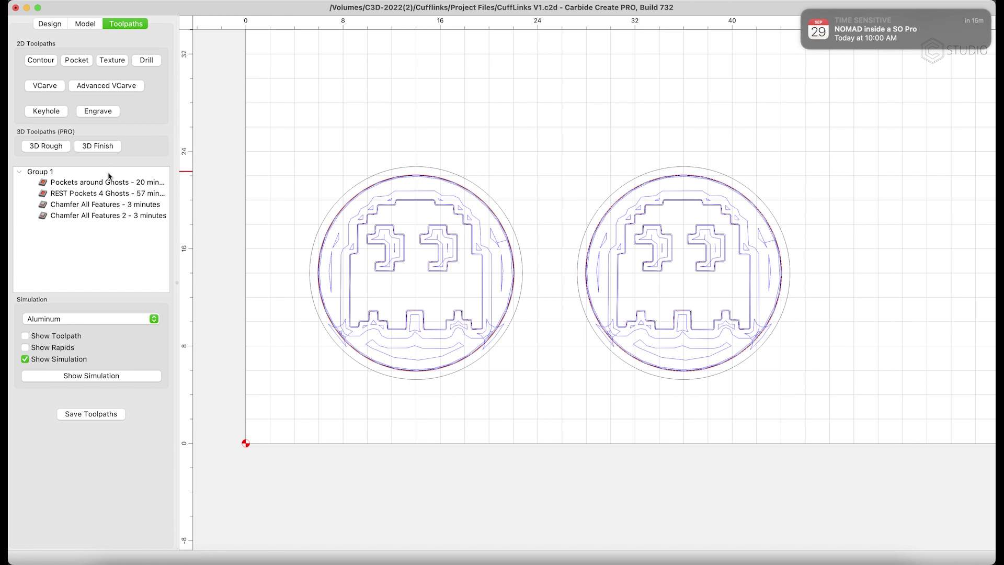
Check the Pockets around Ghosts toolpath settings and examine the circular outlines around the ghost cufflinks up close.
left_click(91, 183)
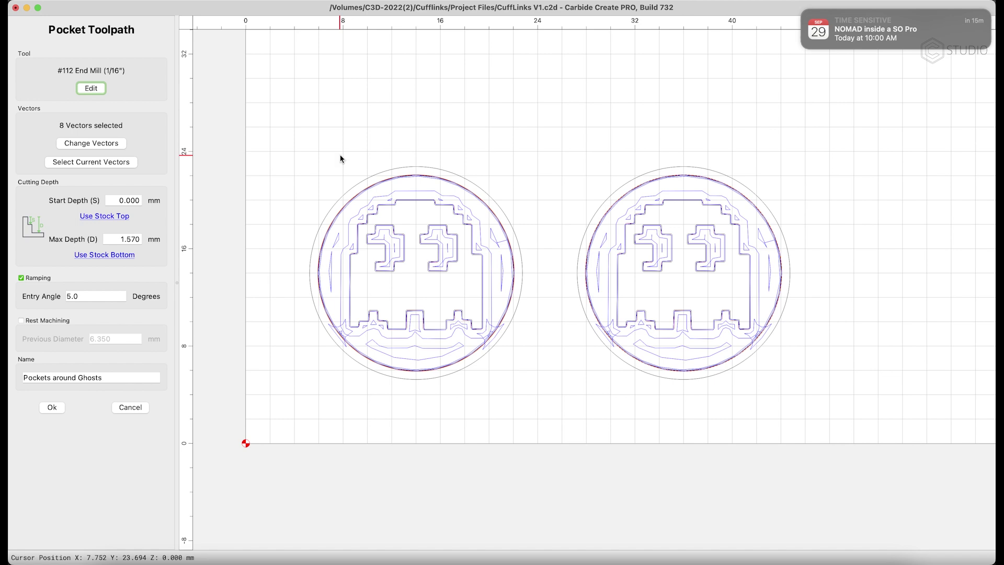
left_click(52, 406)
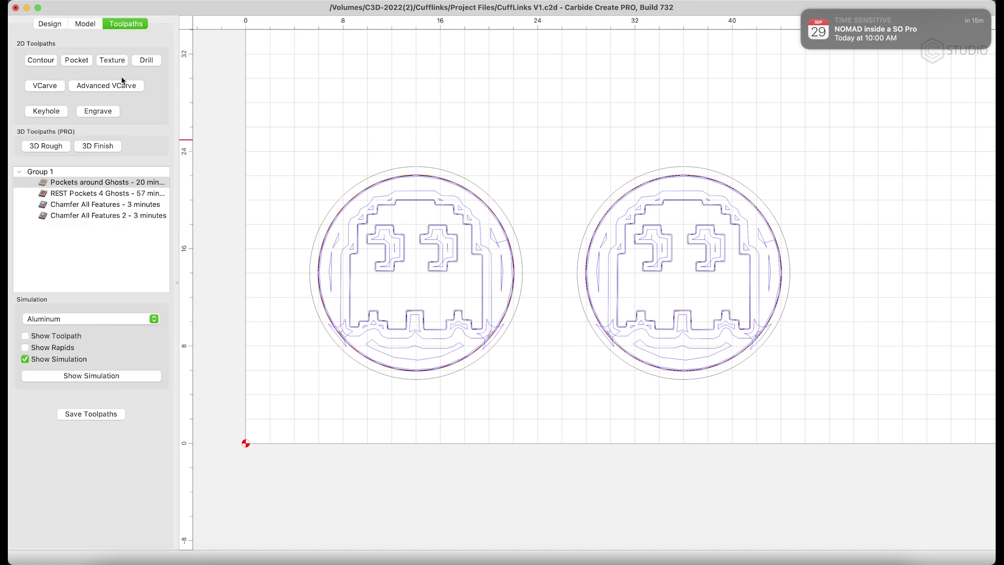
left_click(120, 247)
left_click(37, 61)
left_click(585, 293)
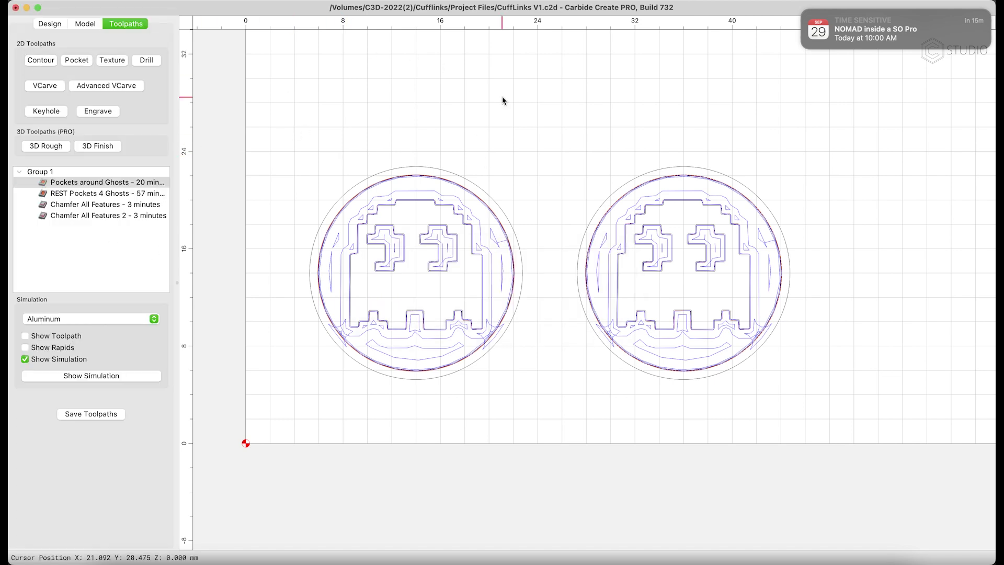
scroll(449, 185, "up", 5)
scroll(447, 181, "down", 5)
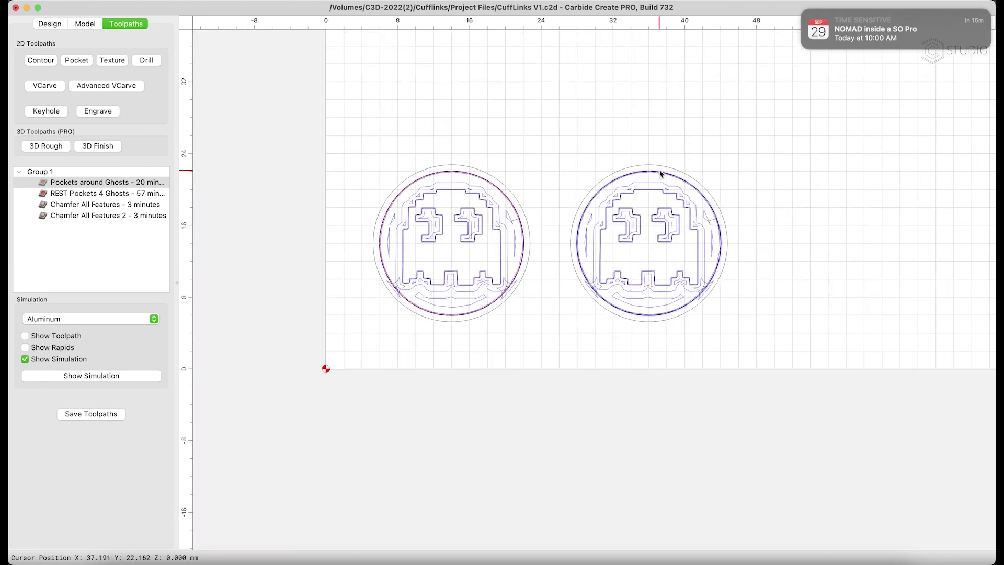
scroll(656, 178, "up", 5)
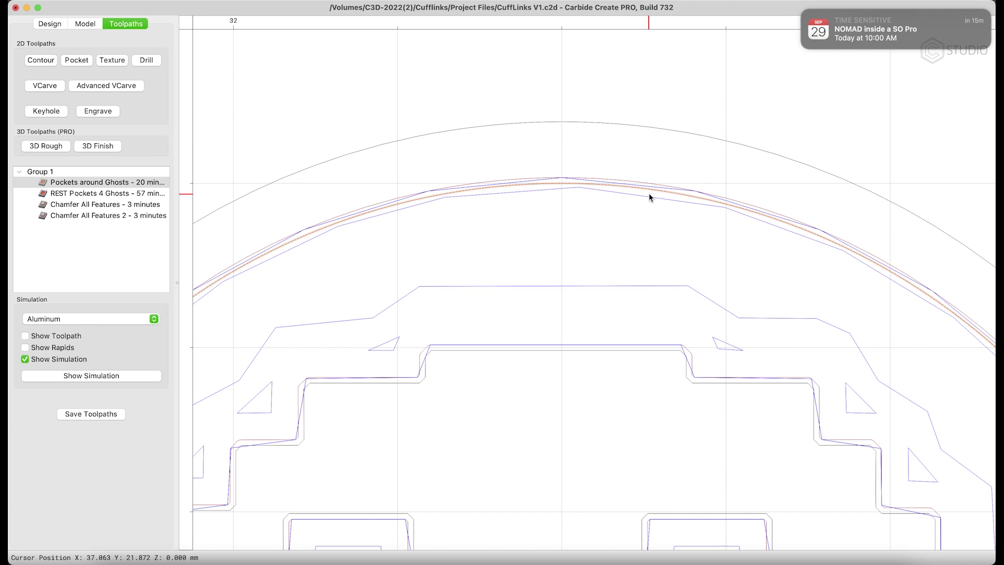
scroll(282, 174, "down", 8)
Start a contour toolpath around both cufflinks with the Nomad 3-Aluminum #112Z End Mill (1/16") and set its feed rate to 450.
middle_click_drag(255, 132, 475, 128)
left_click(41, 60)
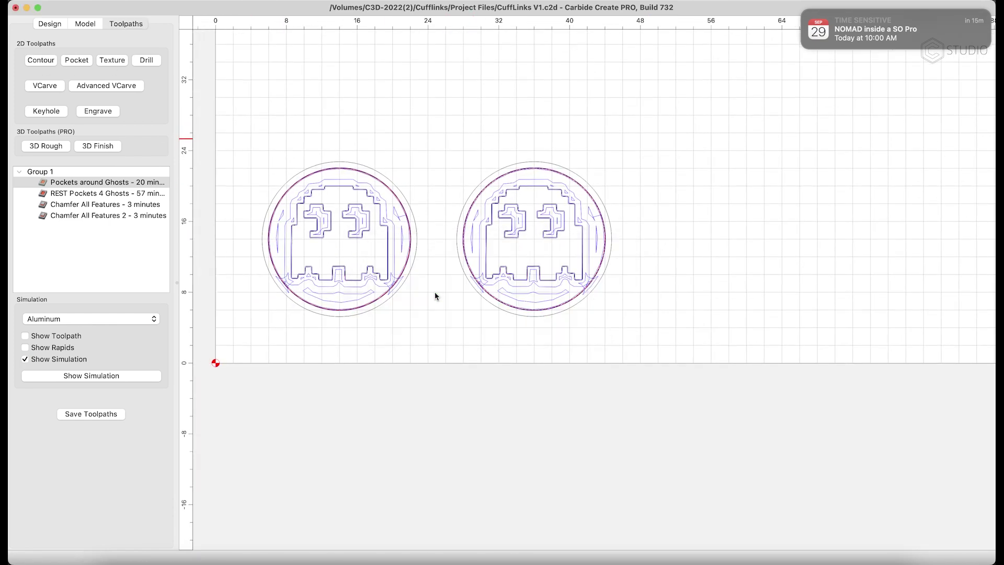
left_click(438, 294)
left_click(91, 88)
left_click(544, 202)
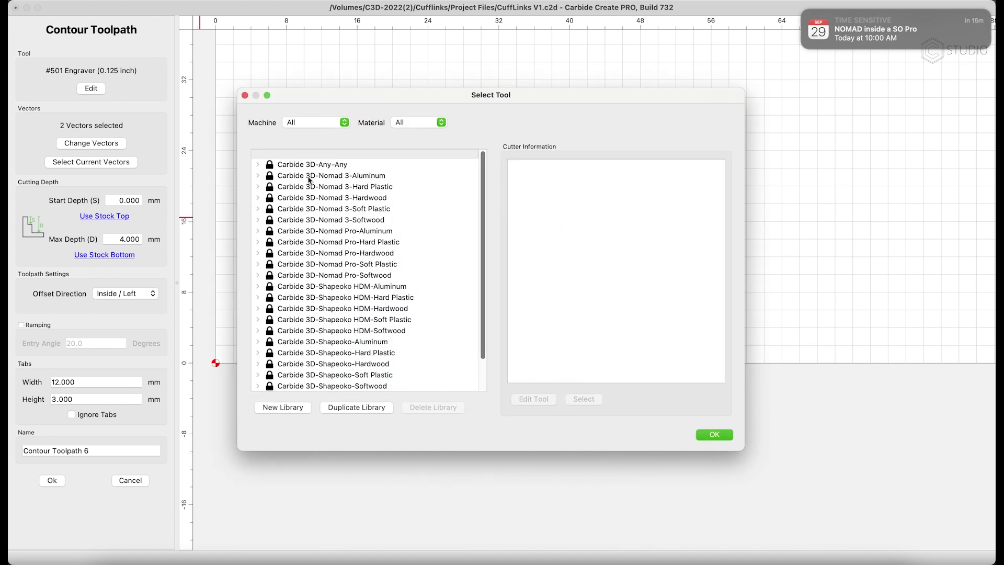
left_click(257, 176)
left_click(269, 186)
left_click(320, 215)
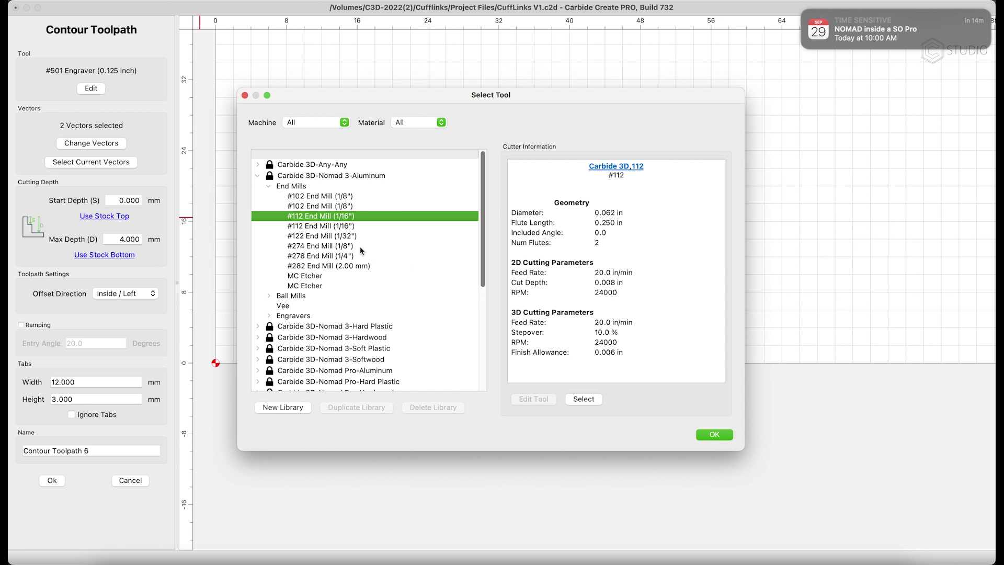
left_click(326, 226)
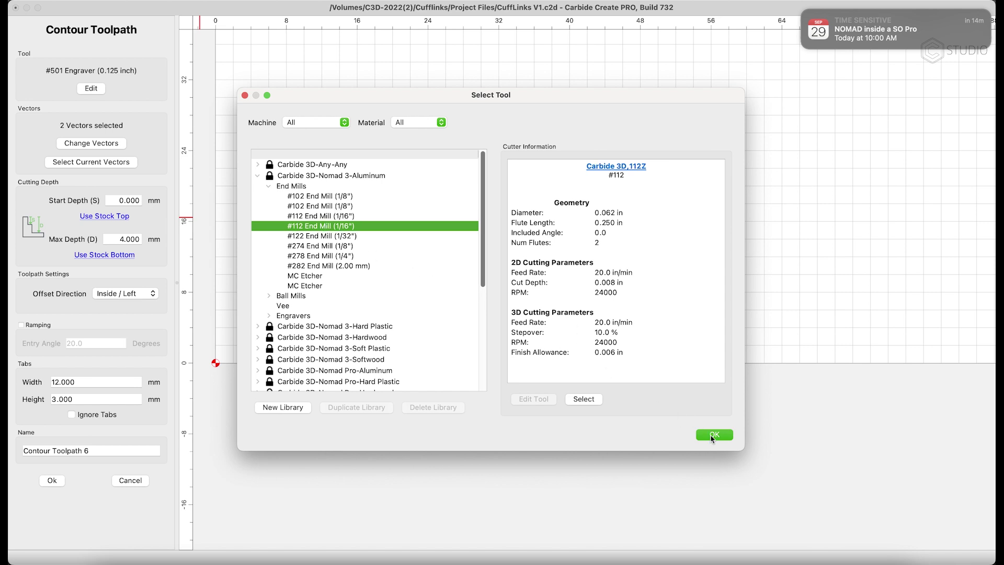
left_click(713, 435)
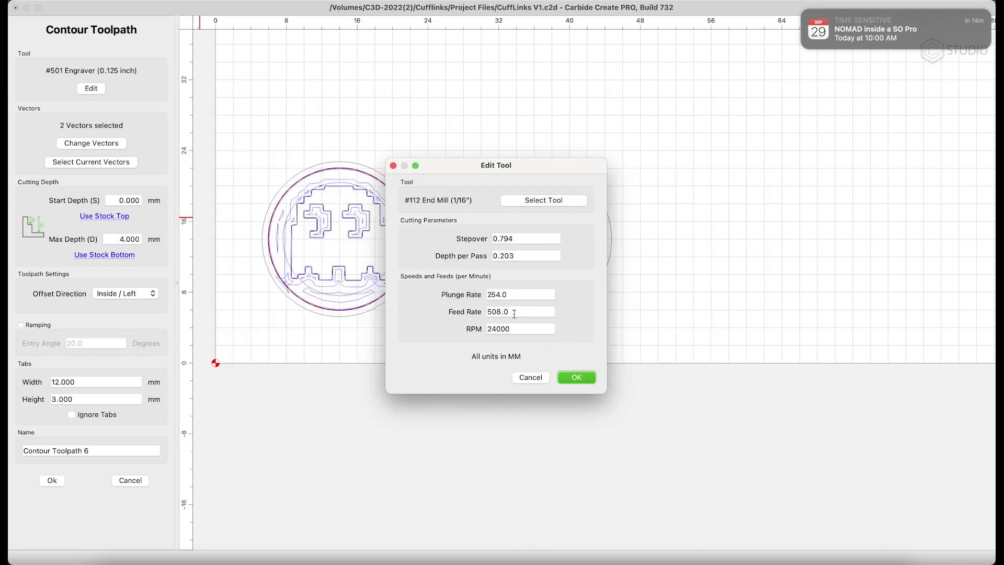
left_click_drag(514, 314, 483, 313)
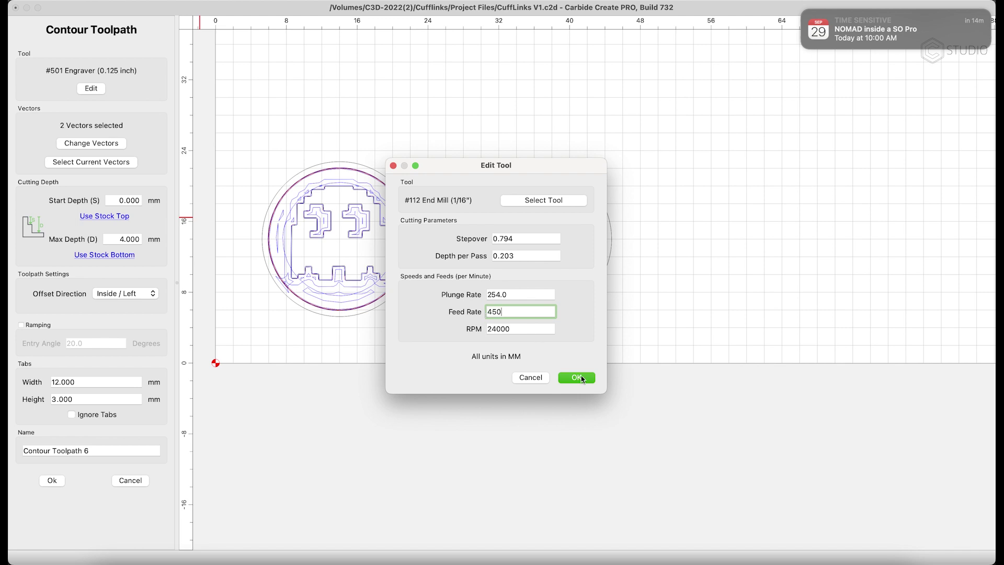
left_click(577, 378)
Create the contour as "Initial Cutout - 2mm" with an Outside / Right offset, 10-degree ramping and a max depth of 2 mm.
left_click(21, 325)
left_click(111, 293)
left_click(117, 282)
left_click(144, 239)
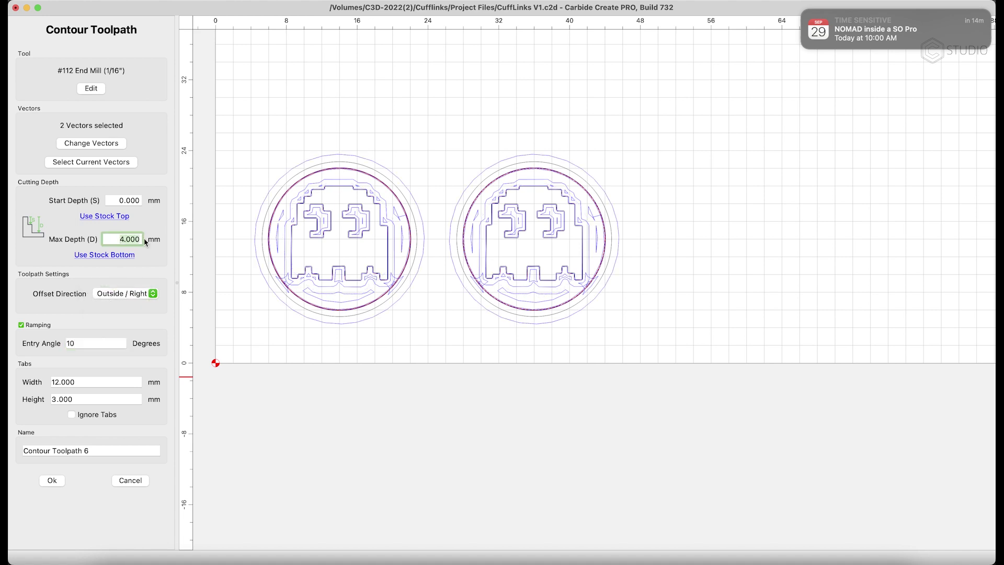
type("2")
left_click_drag(112, 449, 10, 448)
type("In")
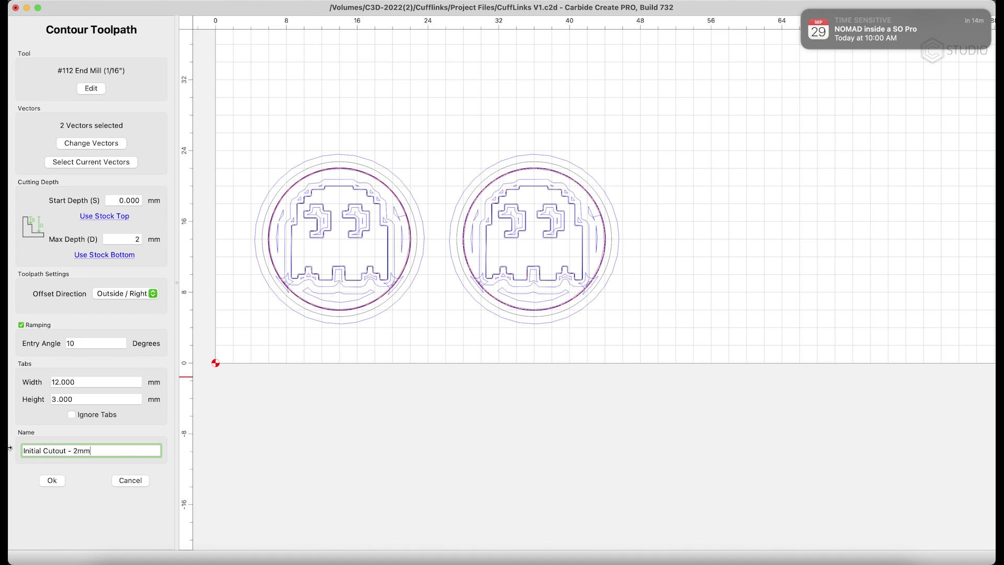
left_click(52, 480)
Set the cutout contour's max depth to 2.5 mm and rename it "Initial Cutout - 2.5mm".
left_click(92, 376)
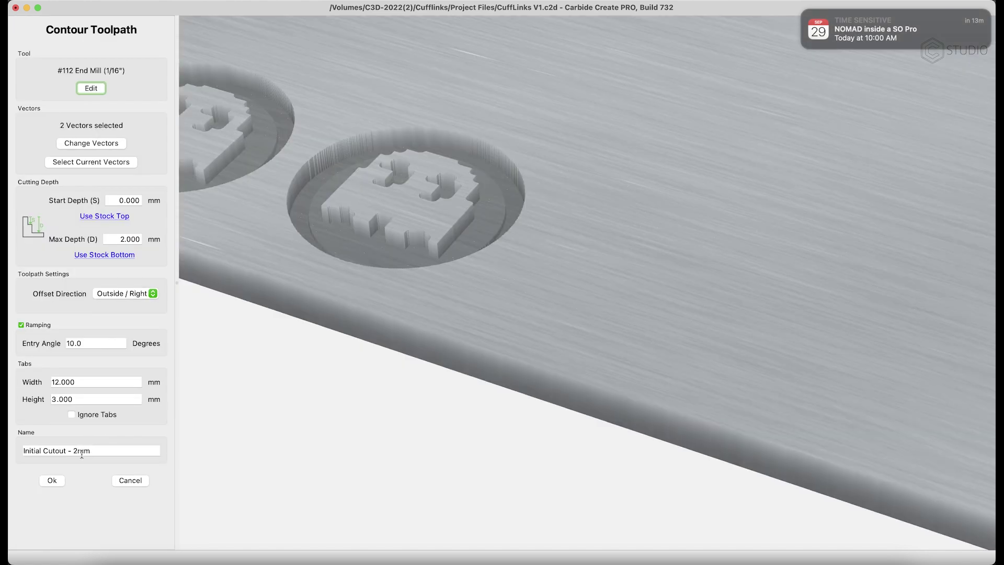
left_click(78, 451)
type(".5")
left_click(130, 238)
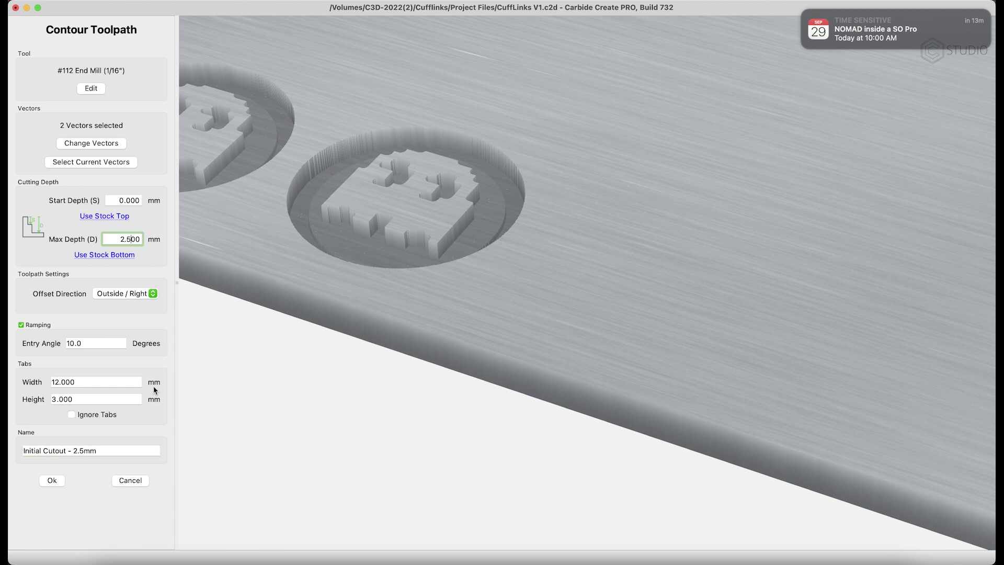
left_click(52, 480)
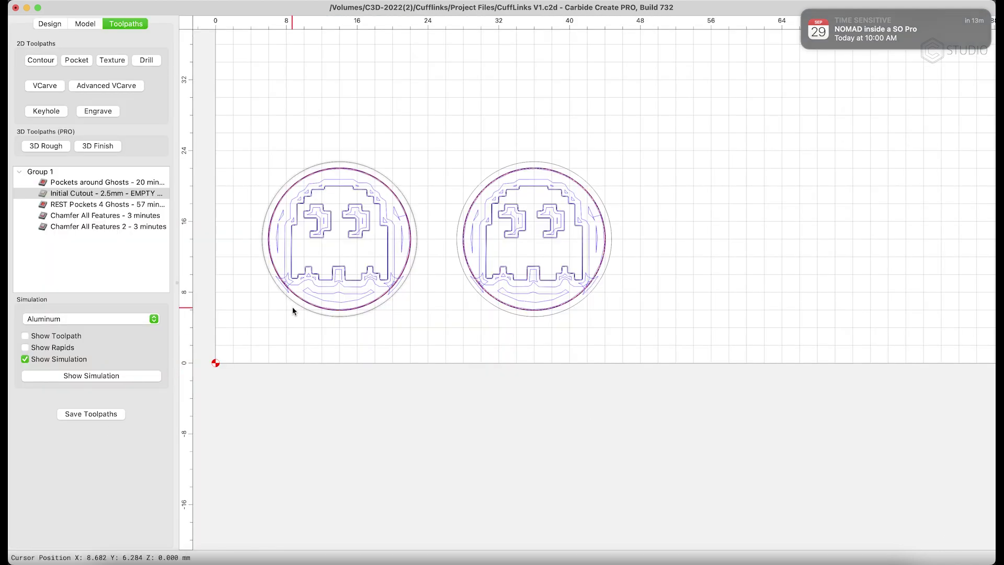
Simulate the toolpaths and examine the cut around both cufflinks in 3D.
left_click(88, 377)
scroll(366, 361, "up", 10)
left_click_drag(366, 360, 639, 255)
right_click_drag(559, 255, 686, 234)
left_click_drag(686, 233, 614, 291)
Duplicate the Initial Cutout toolpath as "Initial Cutout - Final Depth" and save the project.
left_click(73, 197)
right_click(72, 194)
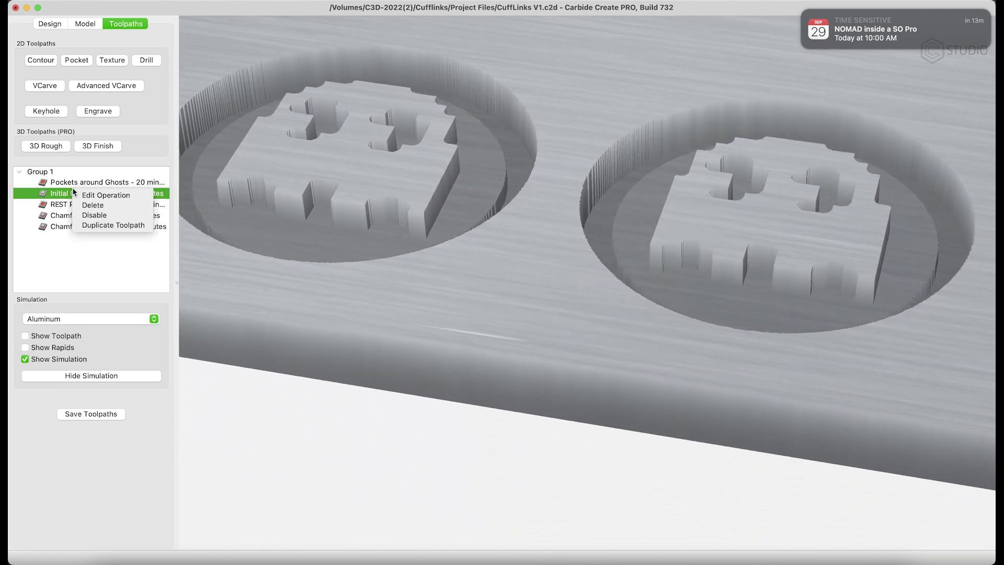
left_click(96, 222)
key("BackSpace")
key("BackSpace")
key("BackSpace")
key("BackSpace")
key("BackSpace")
type("Final Depth")
key("Return")
key("super+s")
Set the Final Depth cutout's start depth to 2.5 mm and max depth to t+.2, and simulate the toolpaths.
double_click(86, 237)
double_click(120, 202)
type("2")
double_click(112, 238)
type("t")
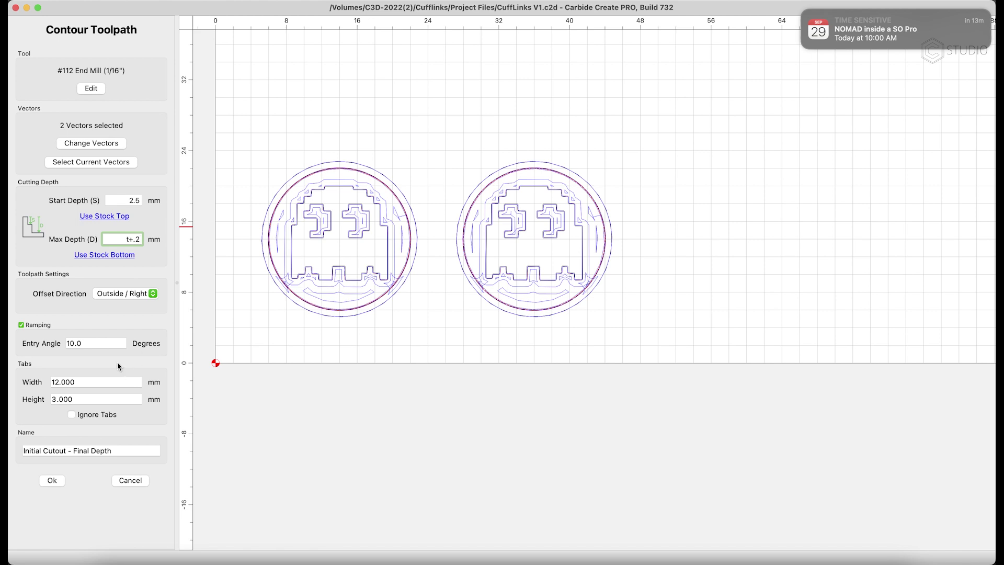
left_click(54, 480)
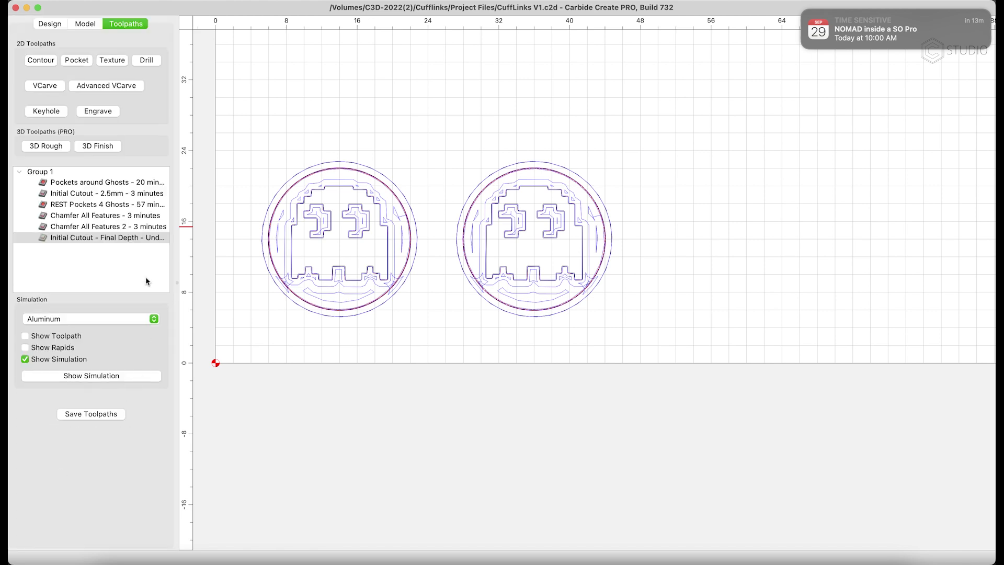
left_click(92, 375)
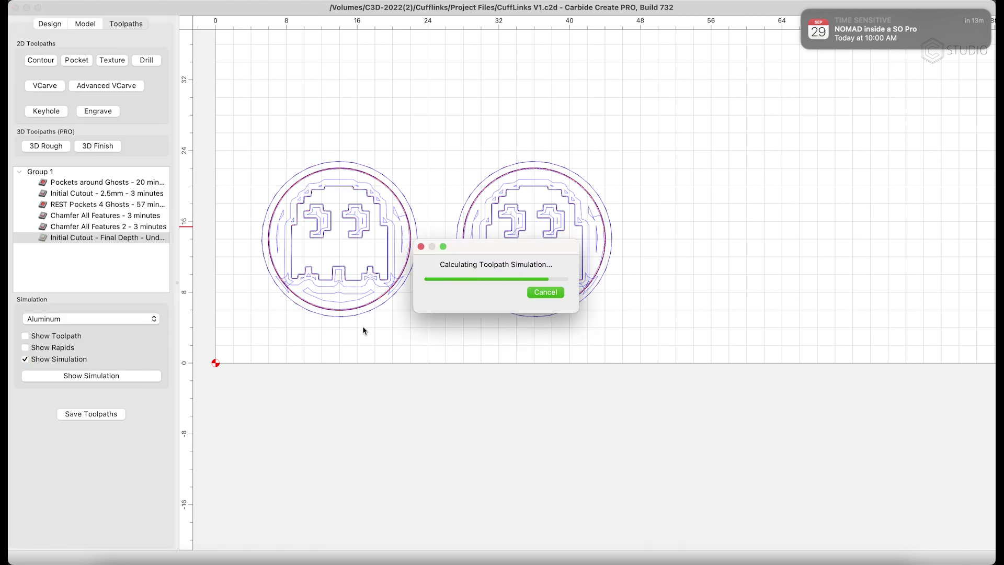
scroll(395, 369, "up", 5)
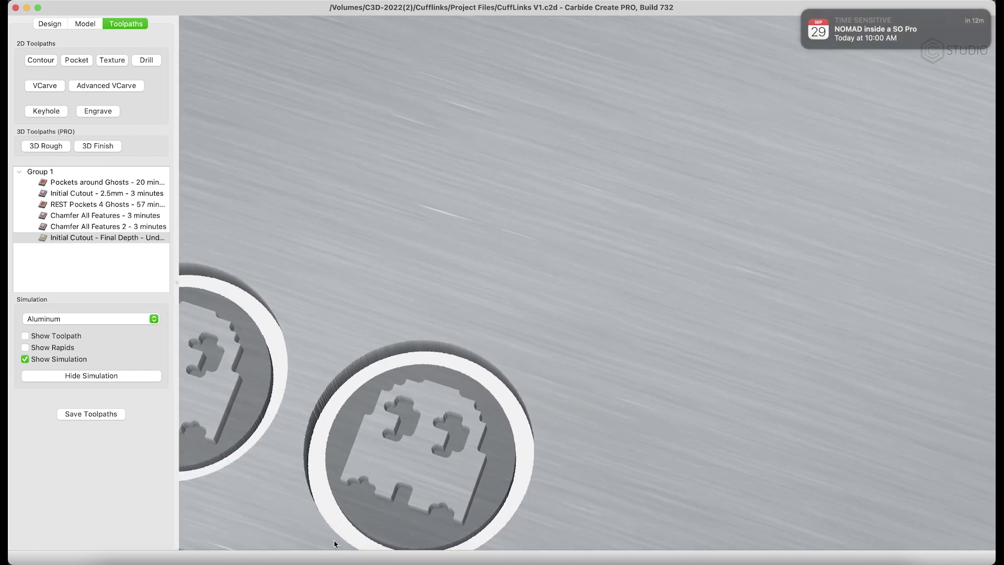